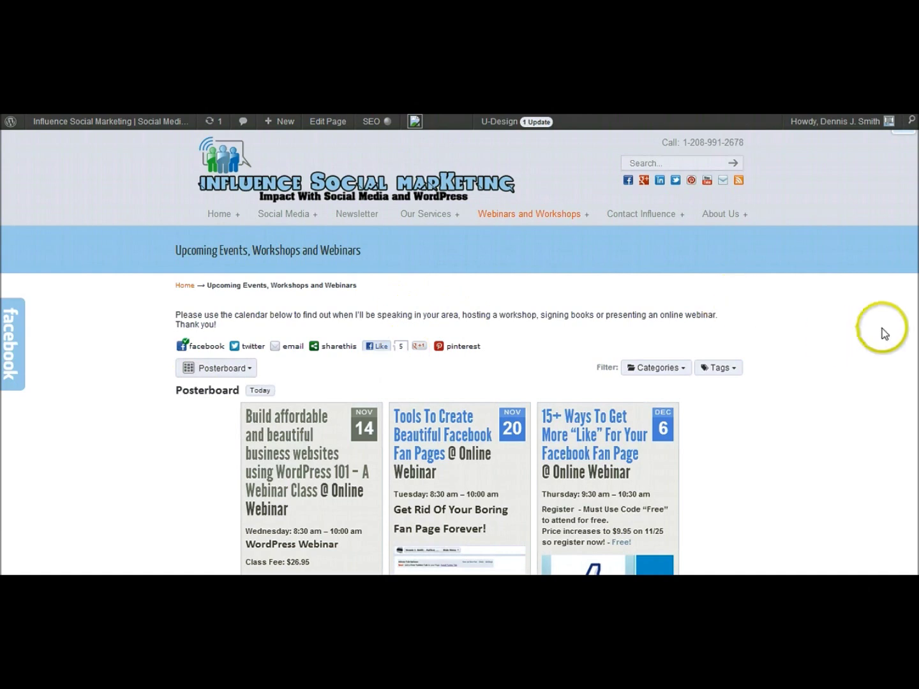
Scroll down the Upcoming Events, Workshops and Webinars page's posterboard of upcoming webinars
scroll(460, 352, down, 3)
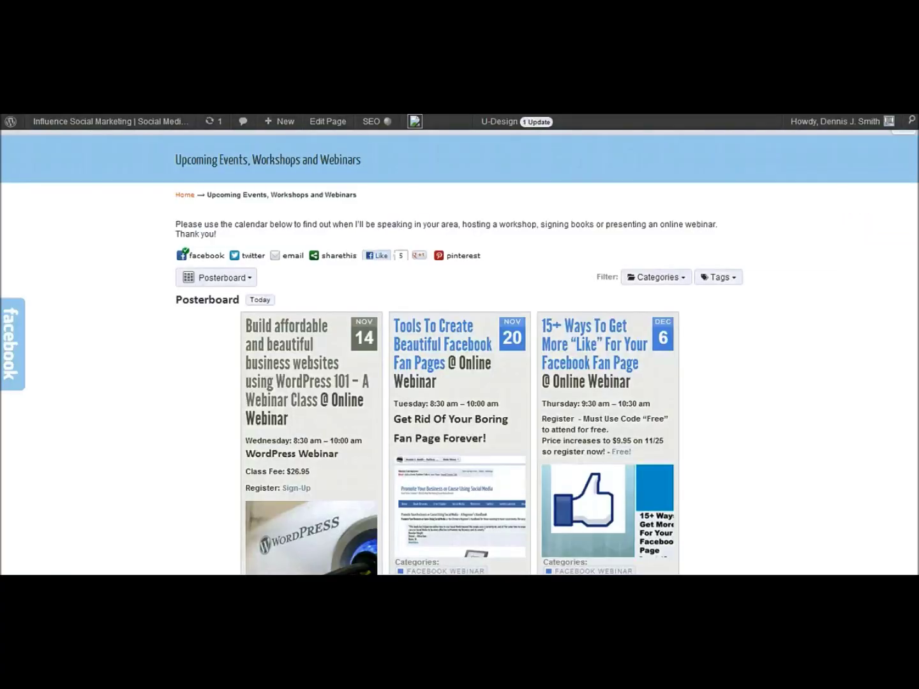
scroll(460, 352, down, 4)
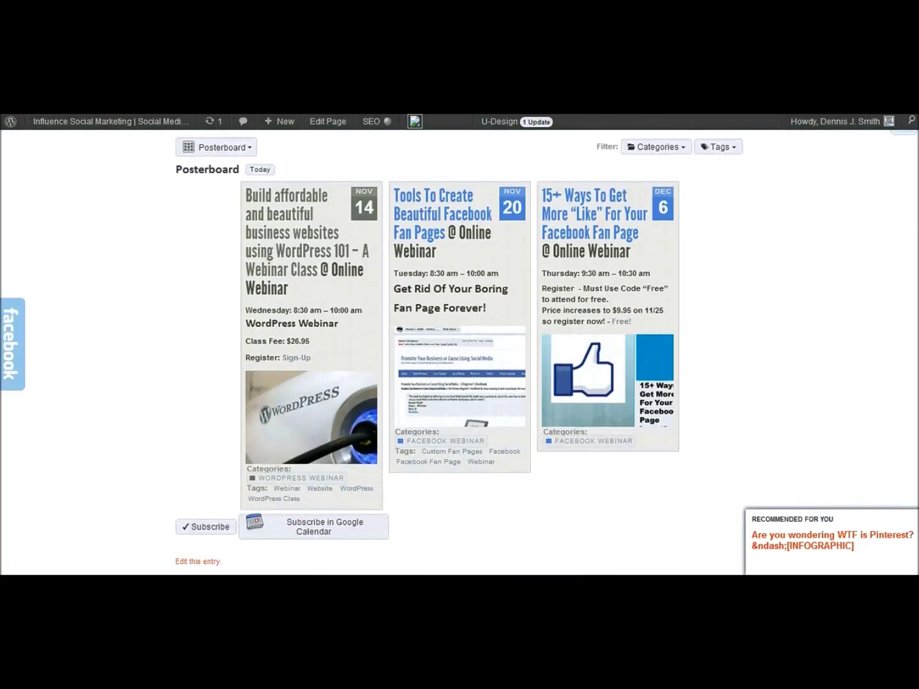
scroll(461, 352, down, 1)
scroll(460, 353, up, 4)
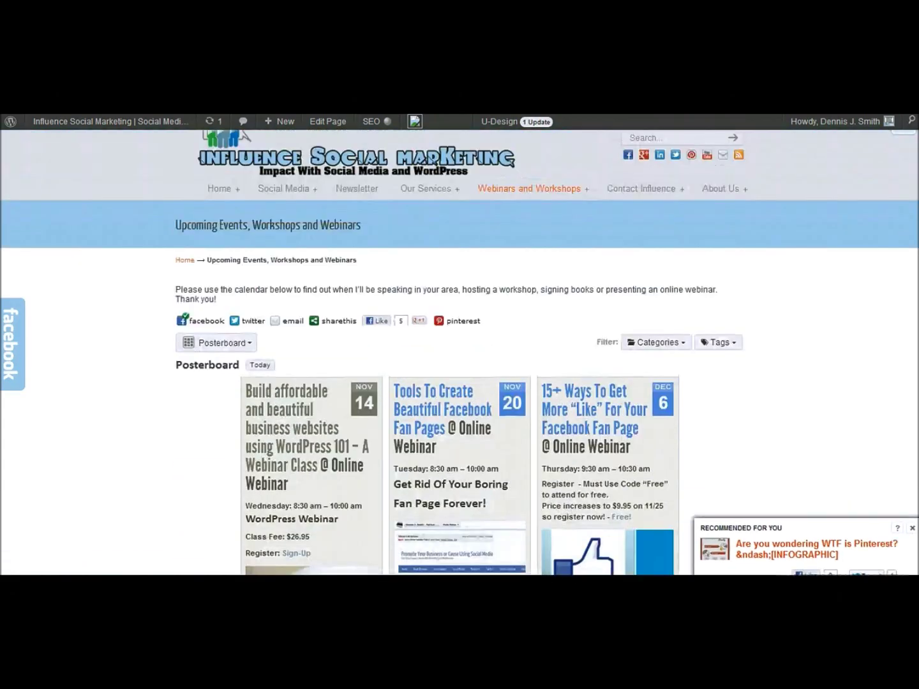
scroll(459, 352, up, 1)
scroll(460, 353, down, 3)
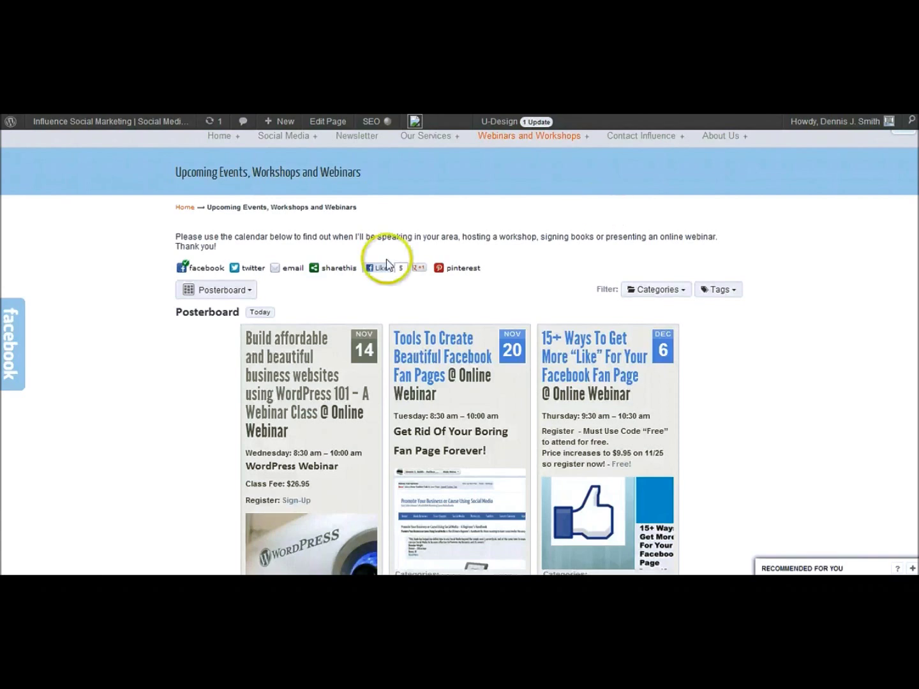
click(243, 293)
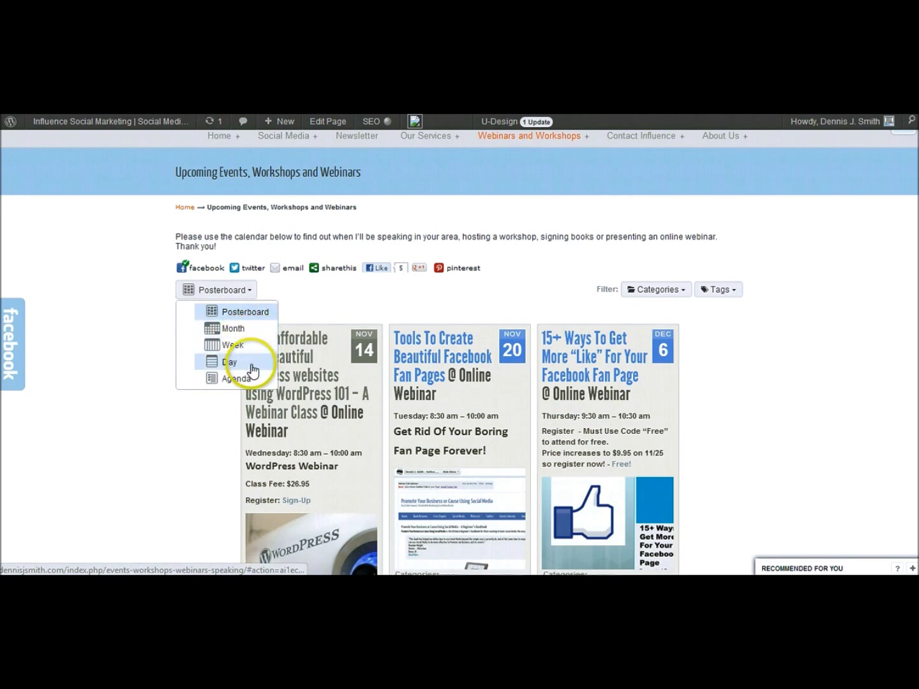
click(521, 293)
click(664, 291)
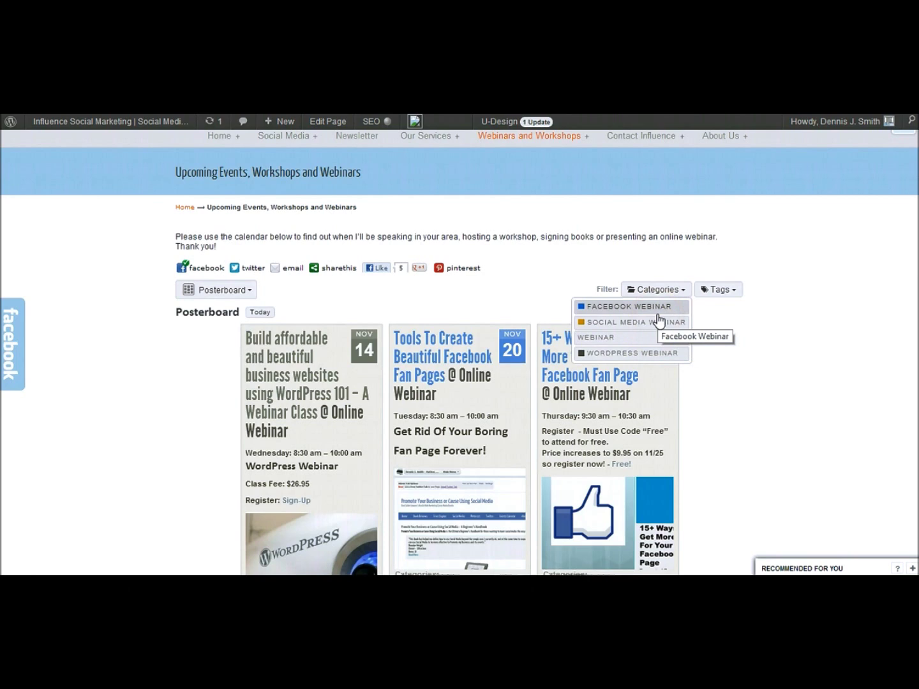
click(719, 291)
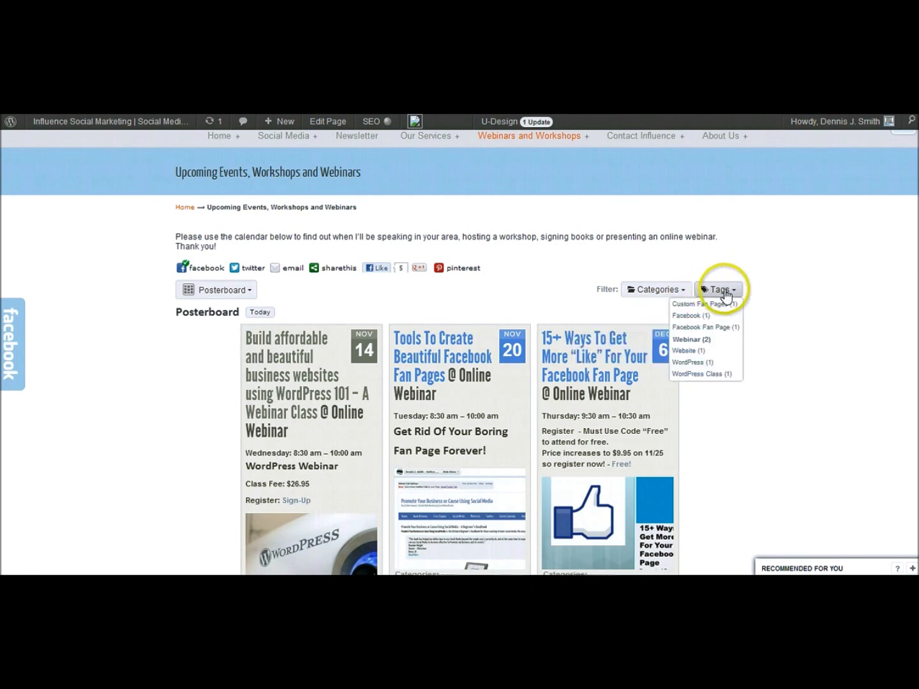
click(727, 290)
click(727, 292)
click(741, 292)
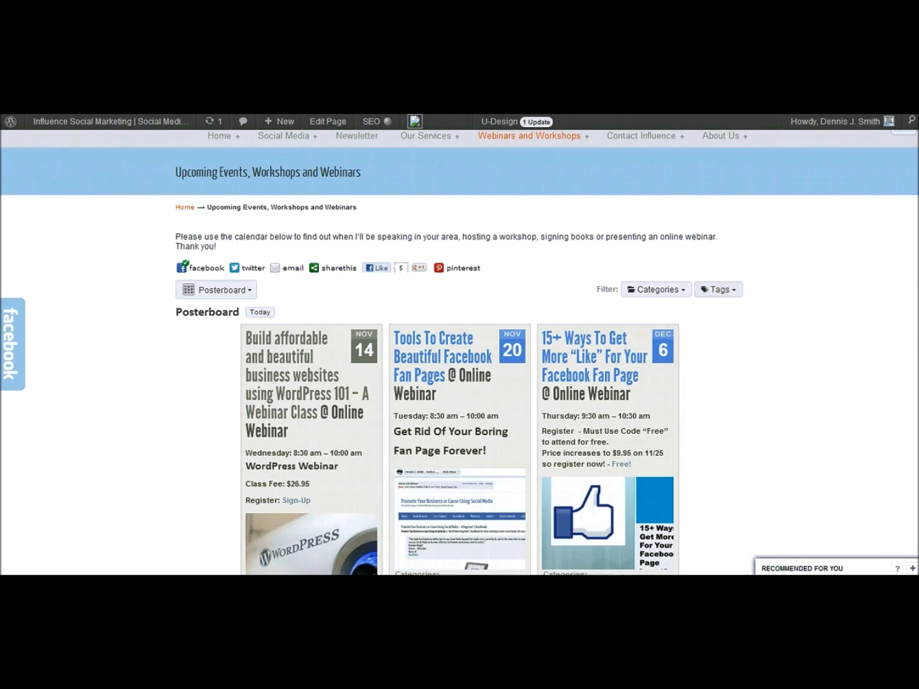
Scroll through the Nov 14, Nov 20 and Dec 6 webinar posterboard, then open the calendar view list
scroll(460, 351, down, 5)
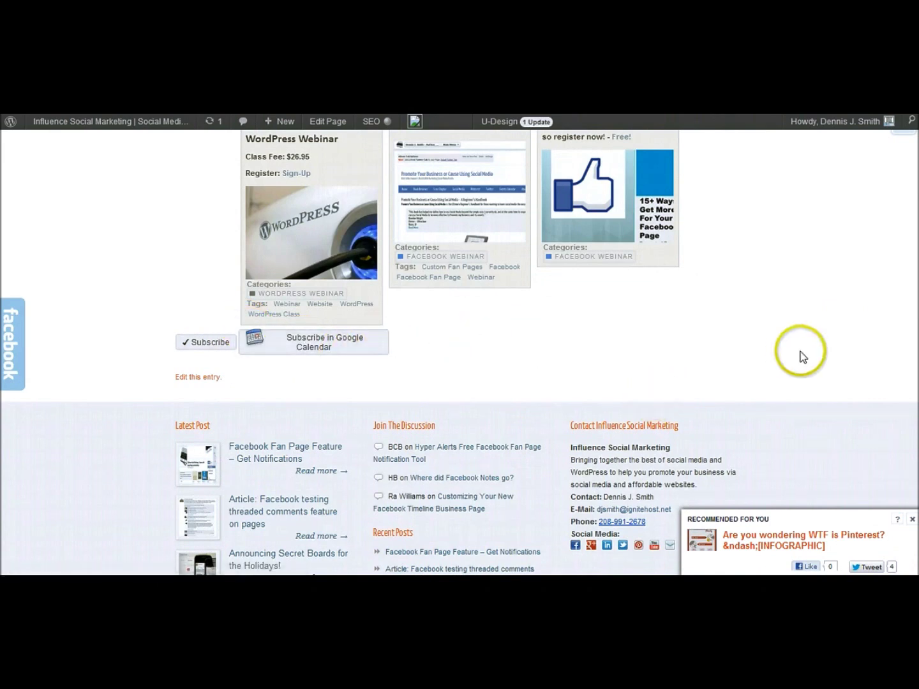
scroll(460, 351, up, 3)
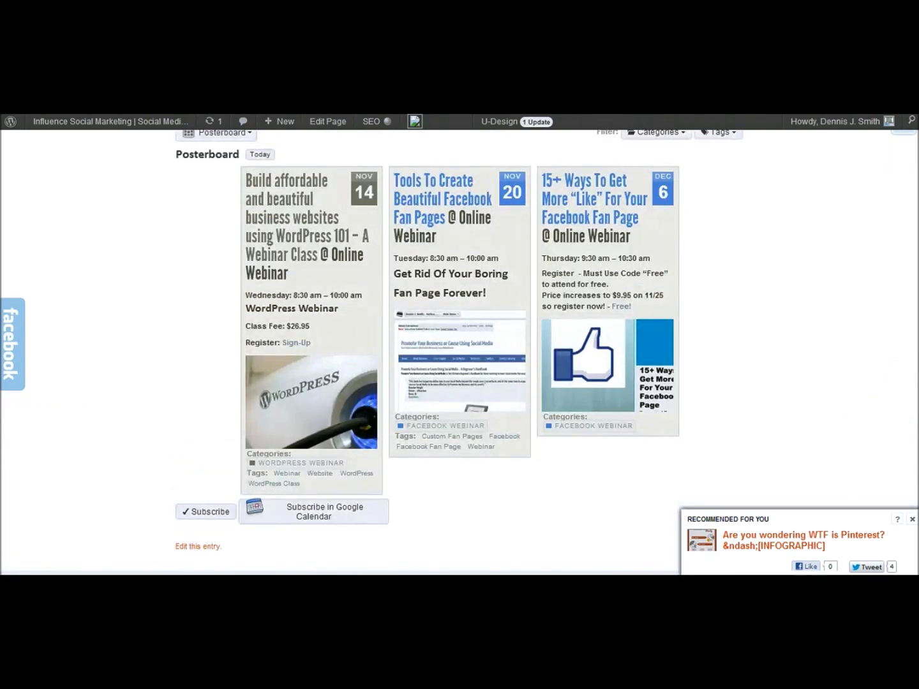
scroll(460, 351, up, 1)
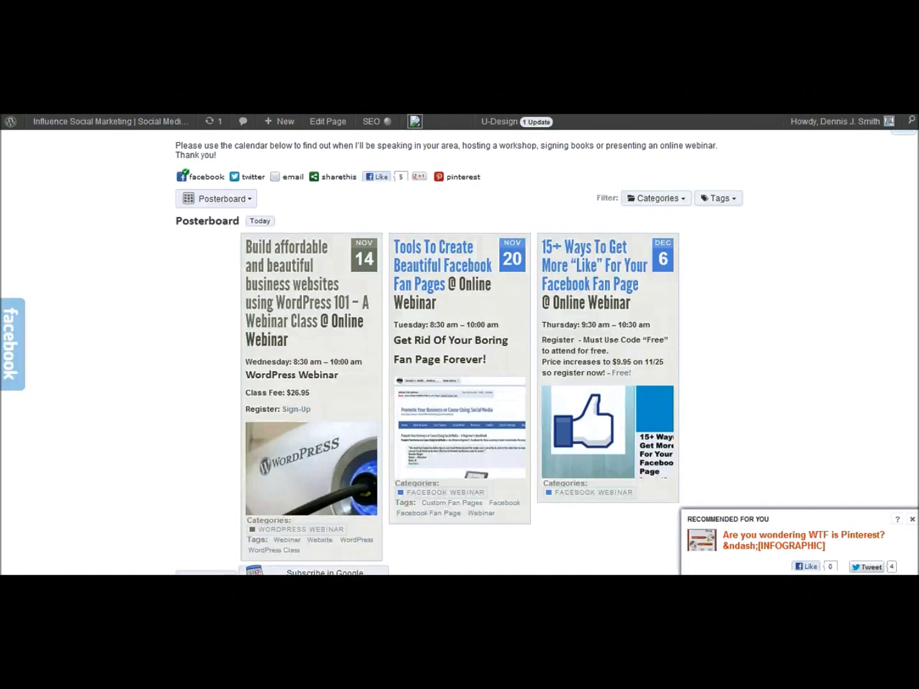
click(202, 201)
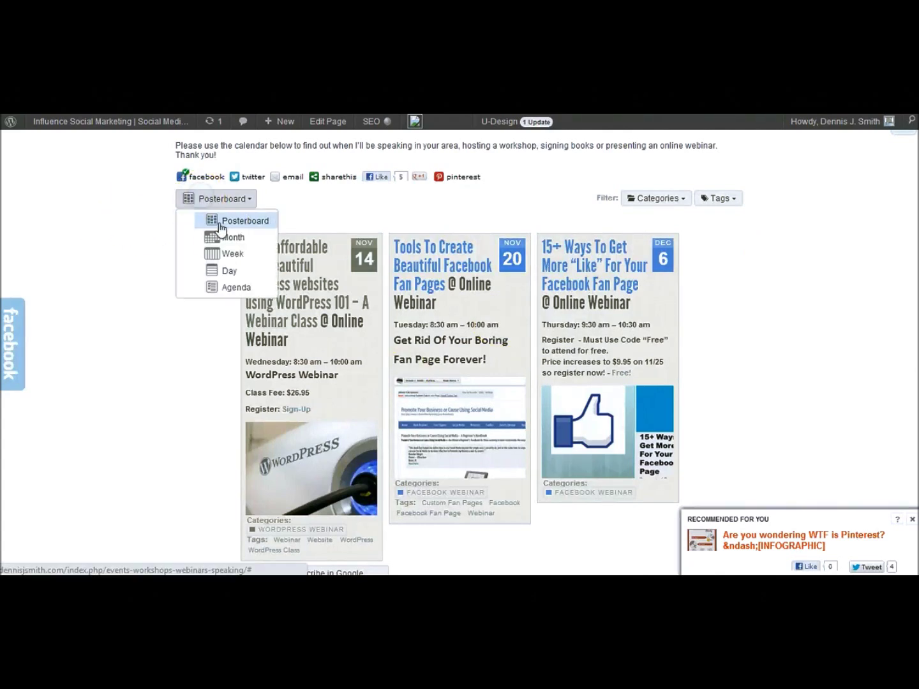
Switch to the November 2012 month view and open the Nov 14 WordPress 101 webinar
click(225, 241)
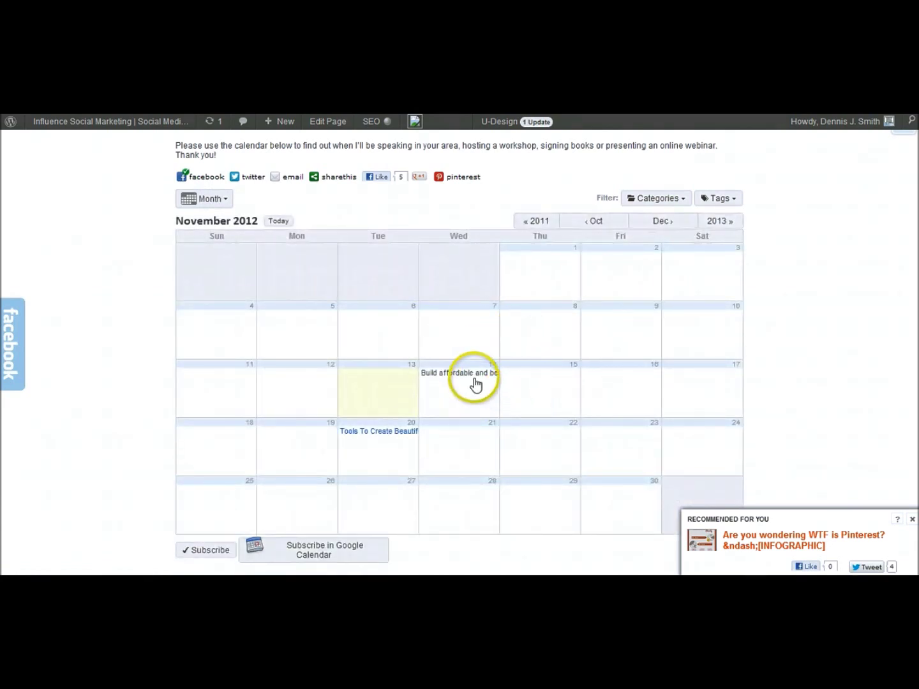
mouse_move(473, 383)
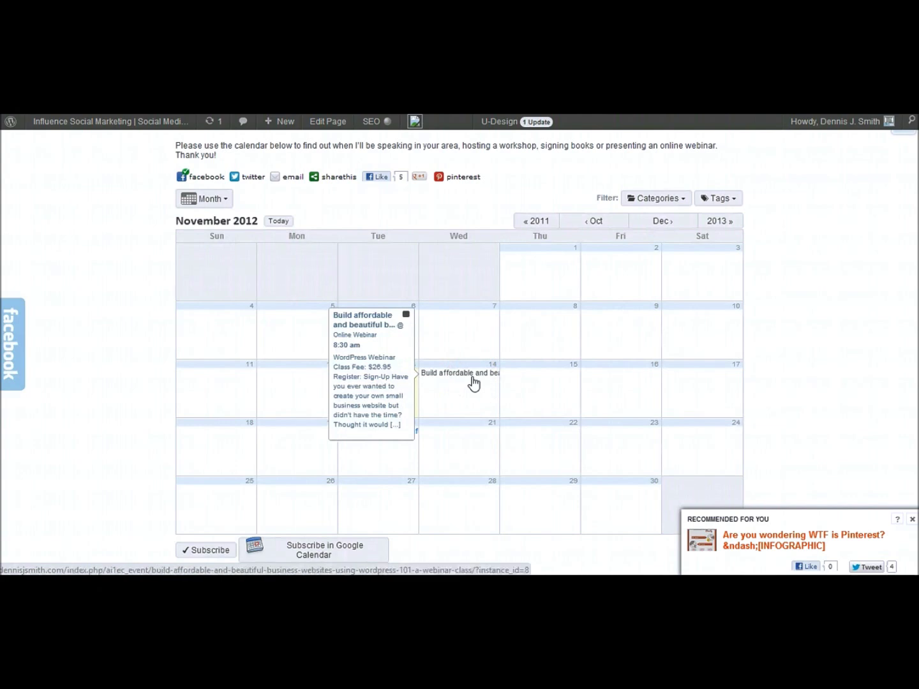
click(473, 381)
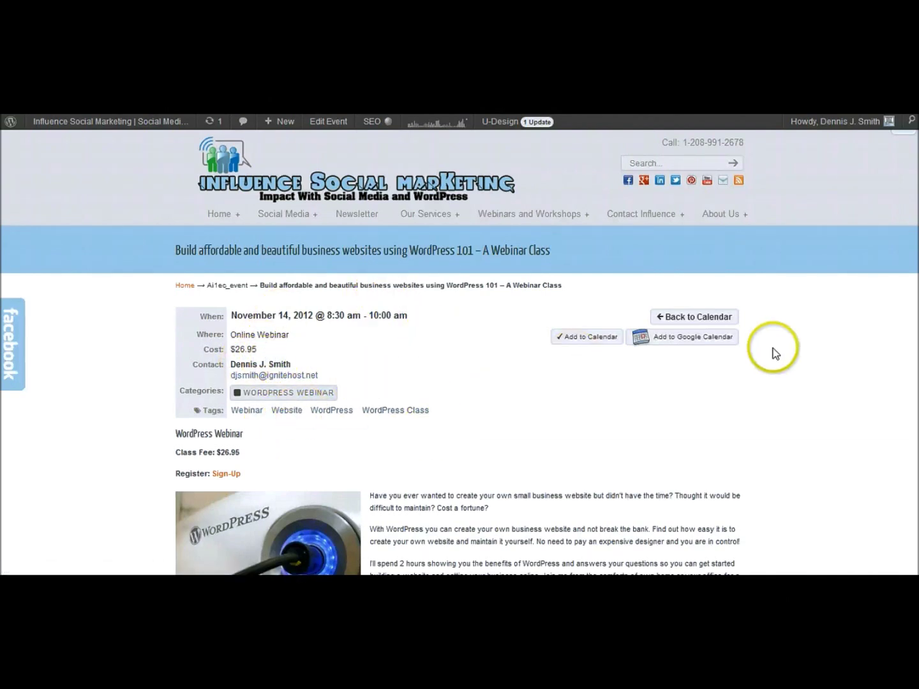
Scroll through the WordPress 101 webinar's location, category, tags and Sign-Up link, then back to top
scroll(909, 242, down, 3)
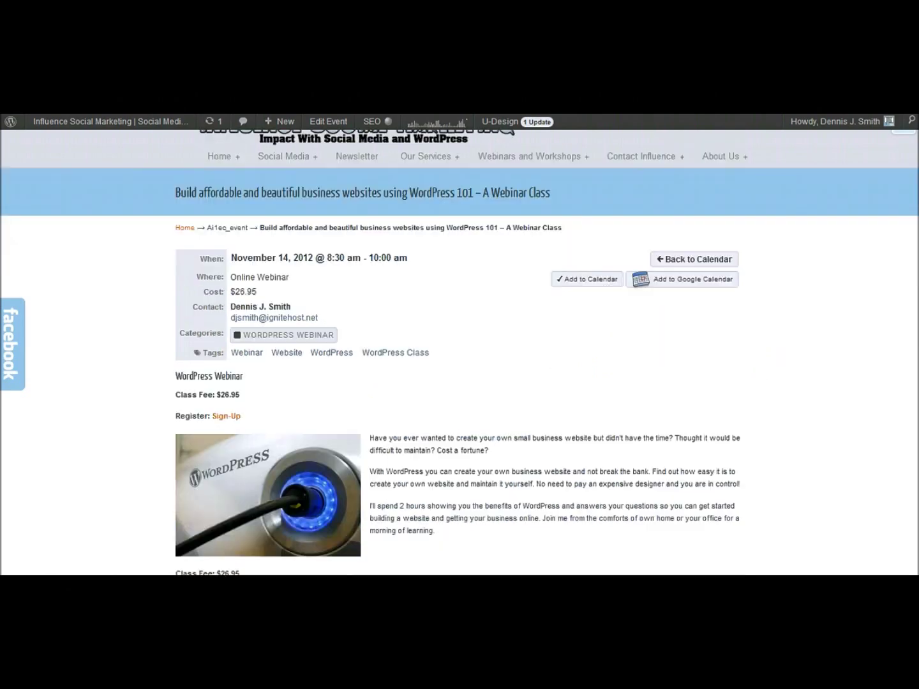
scroll(456, 351, down, 2)
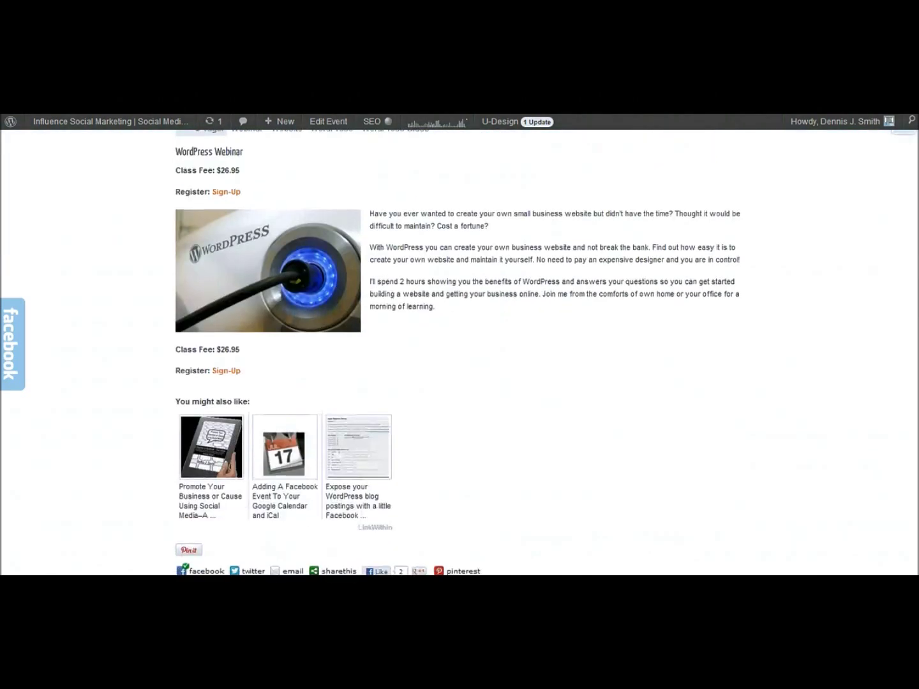
scroll(458, 352, down, 2)
scroll(456, 353, up, 2)
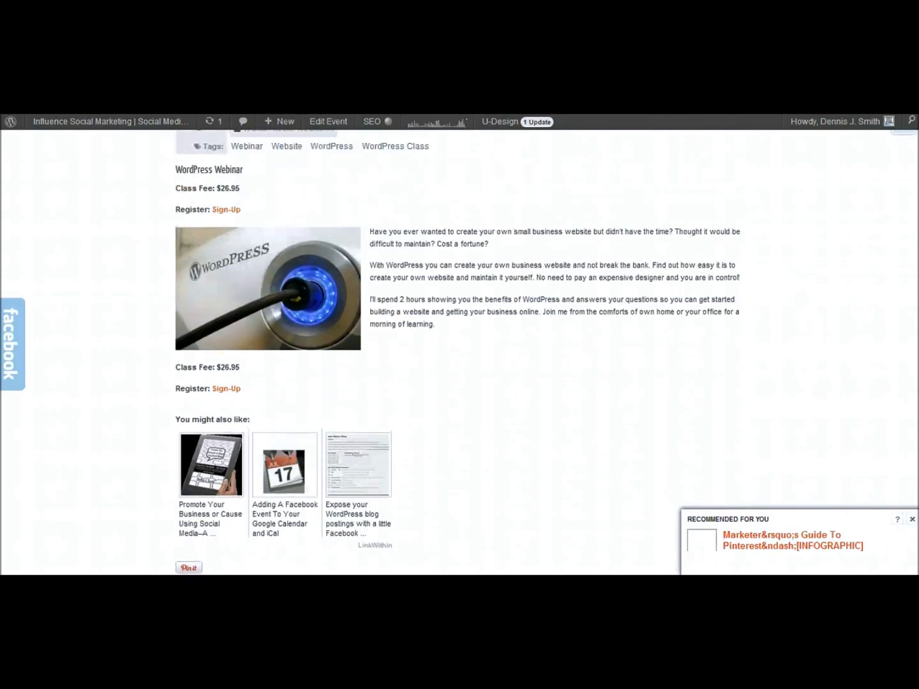
scroll(457, 352, up, 3)
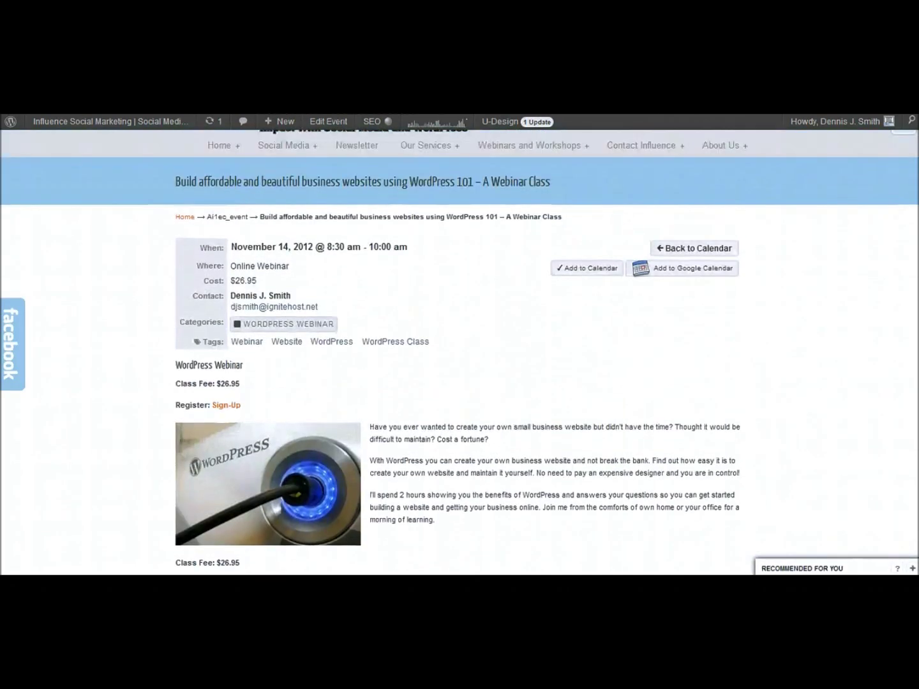
scroll(457, 352, up, 1)
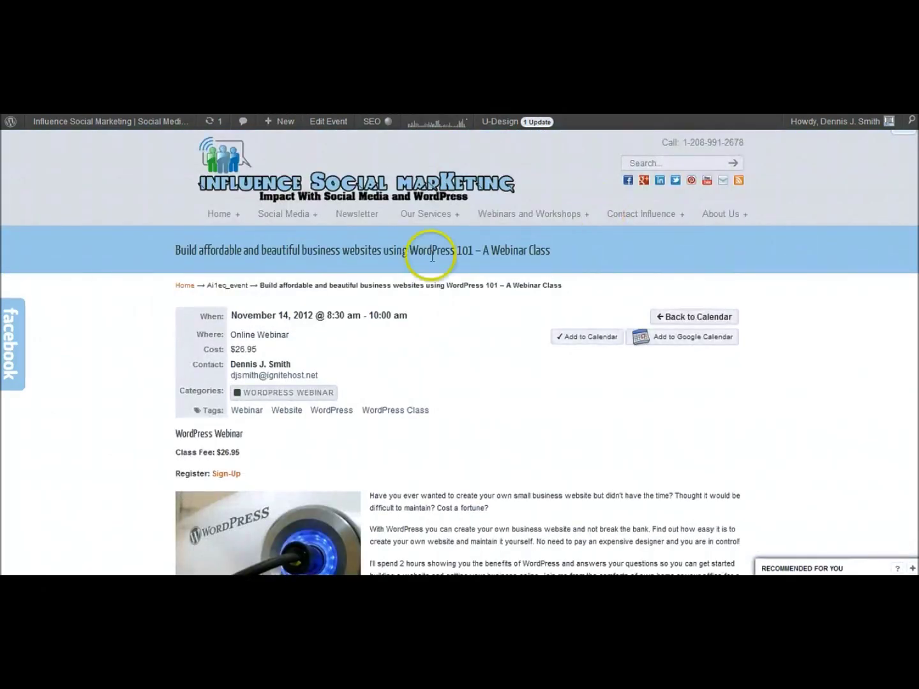
Open the WordPress 101 webinar in Edit Event and toggle its description between HTML and Visual
click(325, 128)
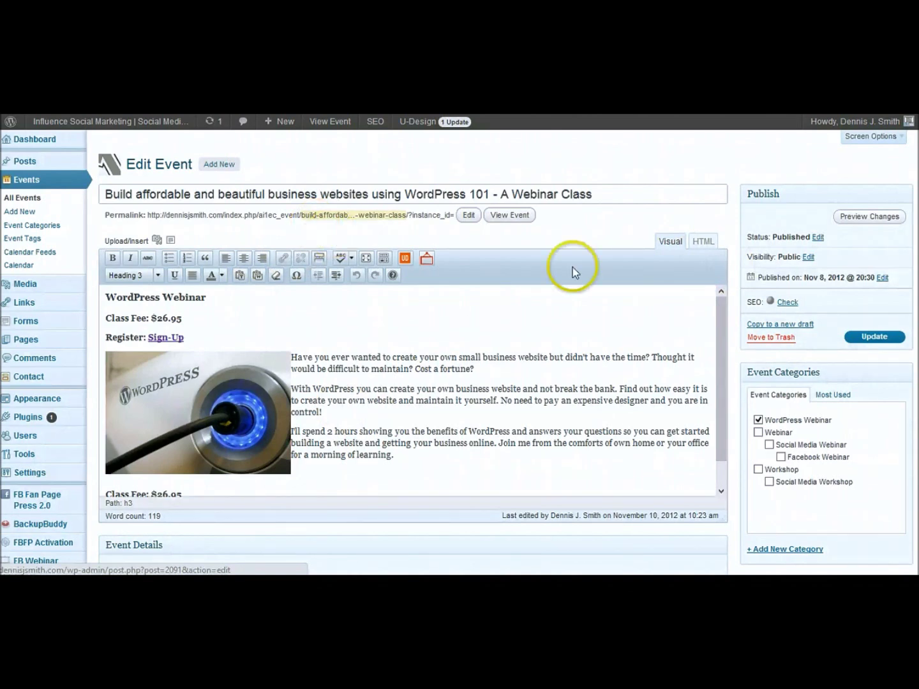
click(704, 244)
click(669, 244)
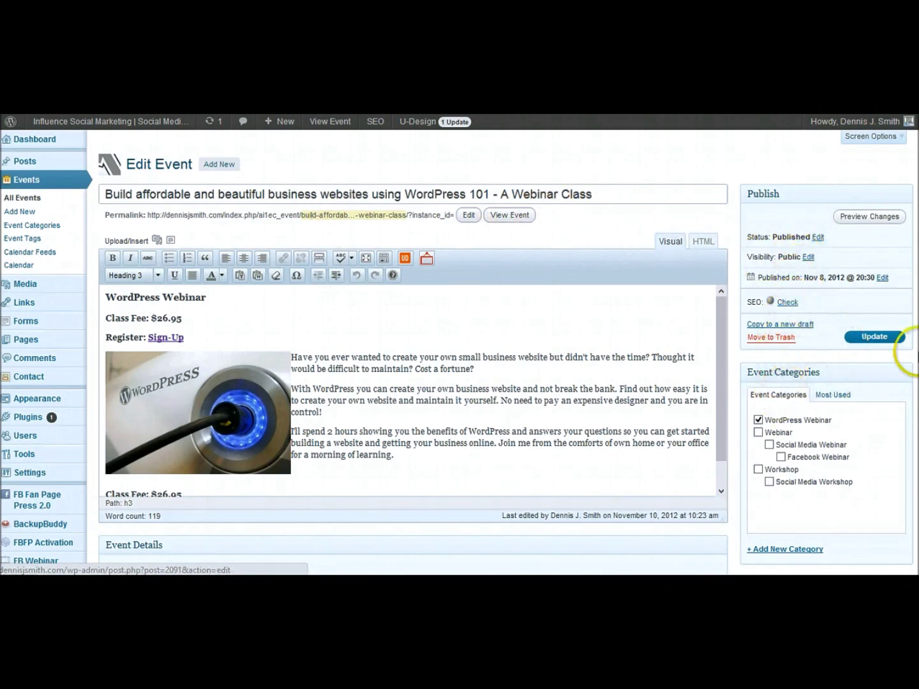
scroll(459, 351, down, 3)
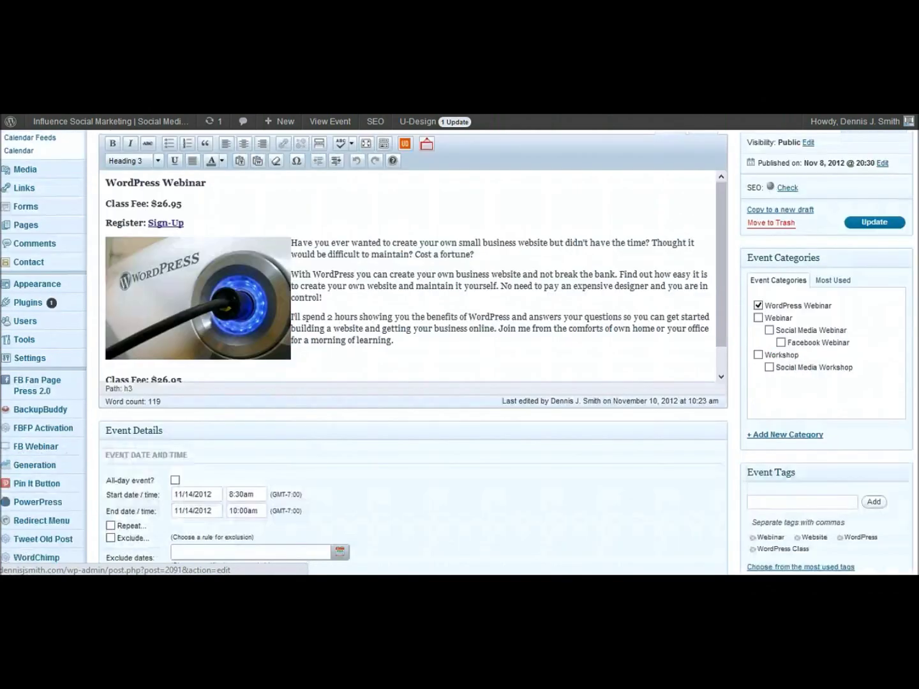
Review the event's Nov 14 date, Online Webinar venue, $26.95 cost and organizer, then view its public page
scroll(460, 351, down, 5)
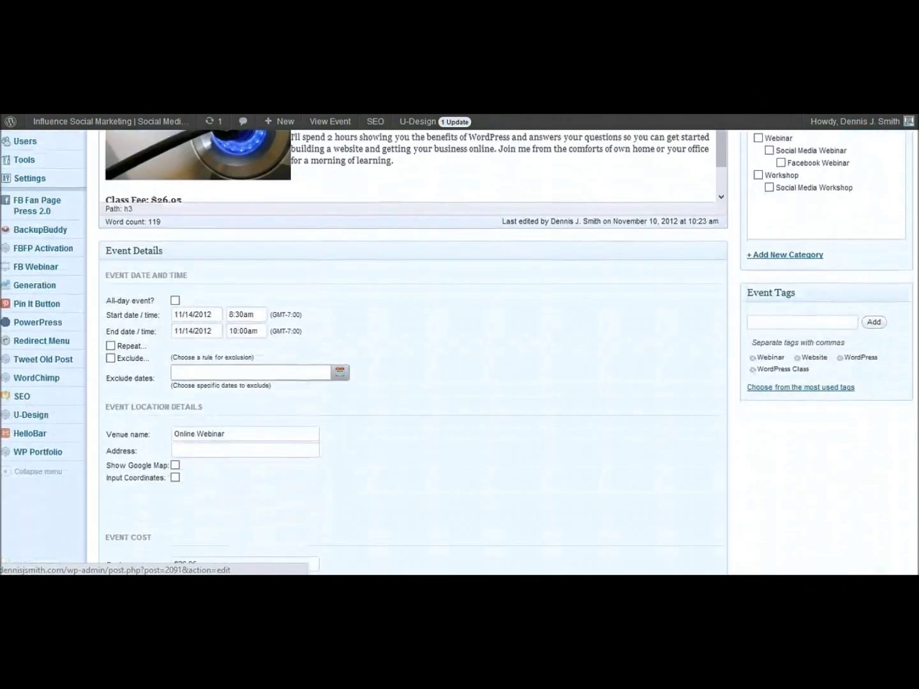
scroll(459, 351, down, 1)
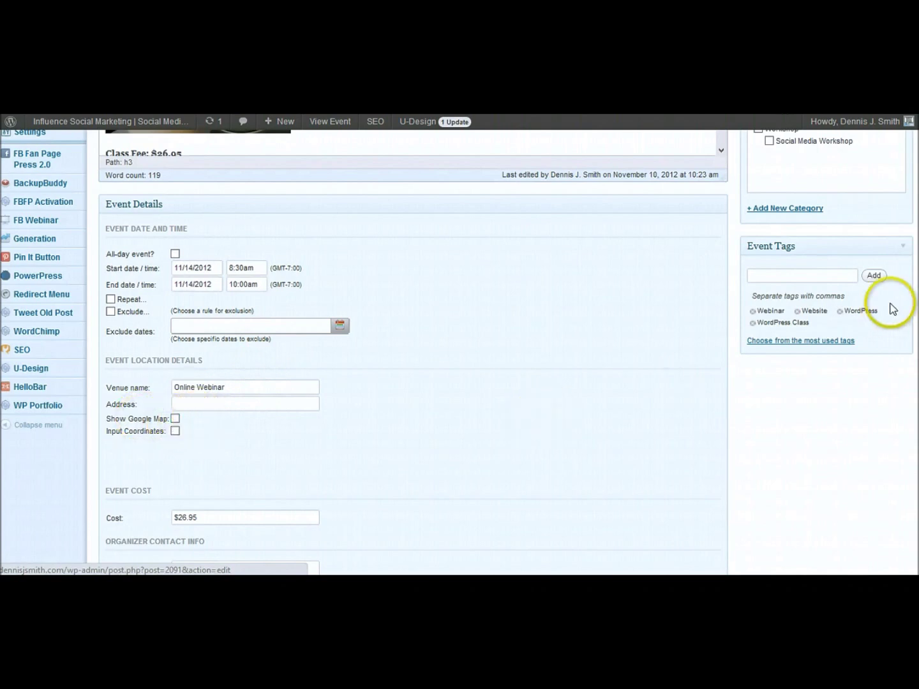
scroll(413, 351, down, 3)
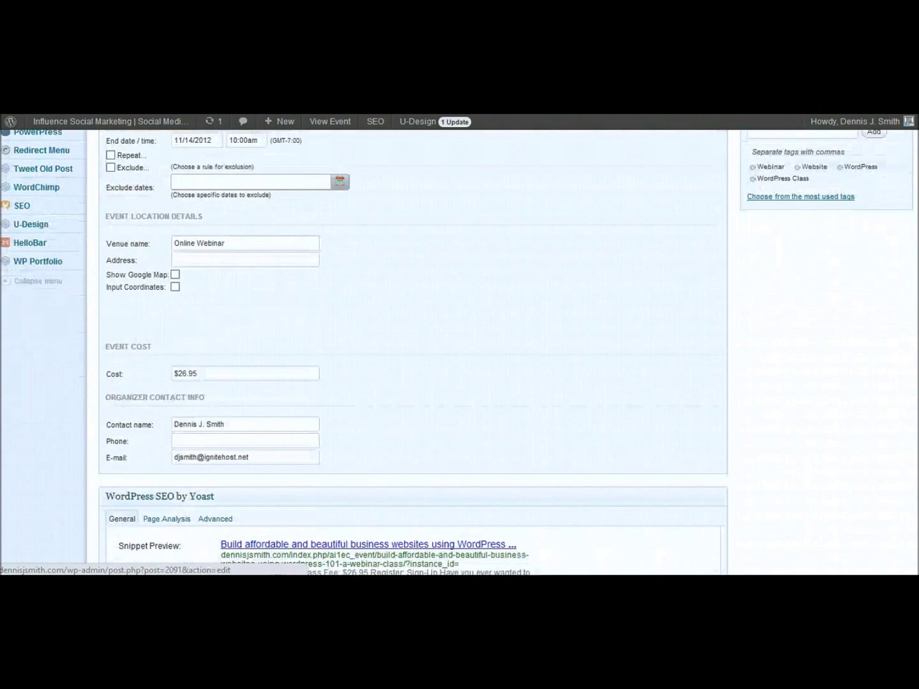
scroll(412, 351, down, 1)
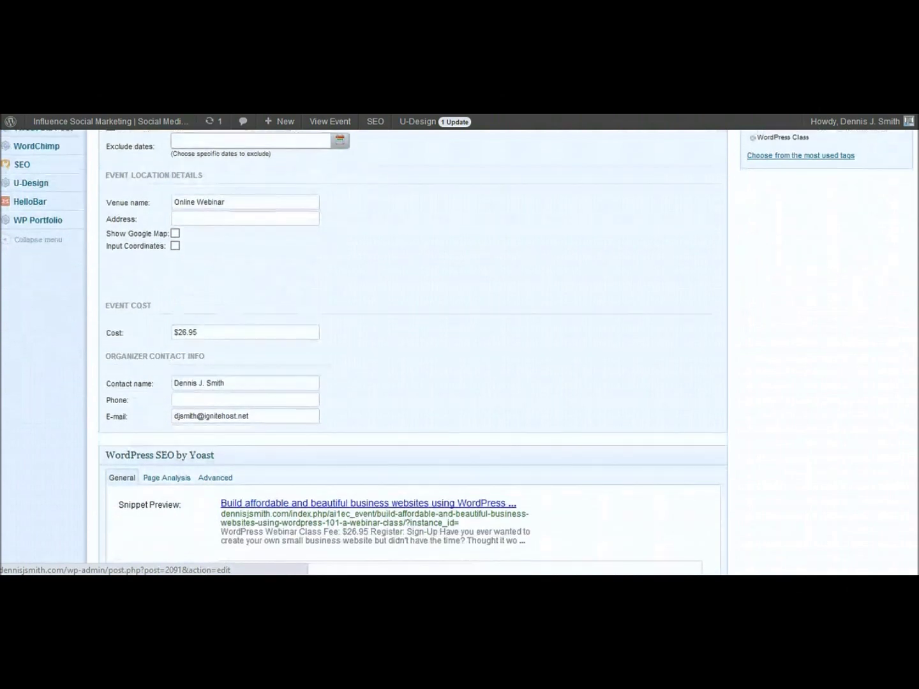
scroll(411, 351, up, 2)
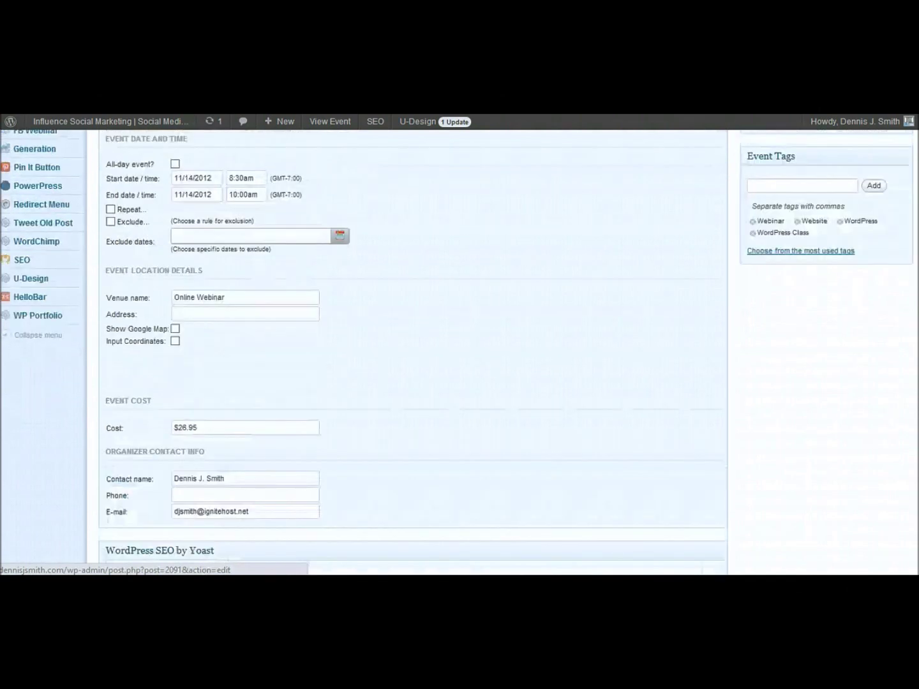
scroll(412, 352, down, 1)
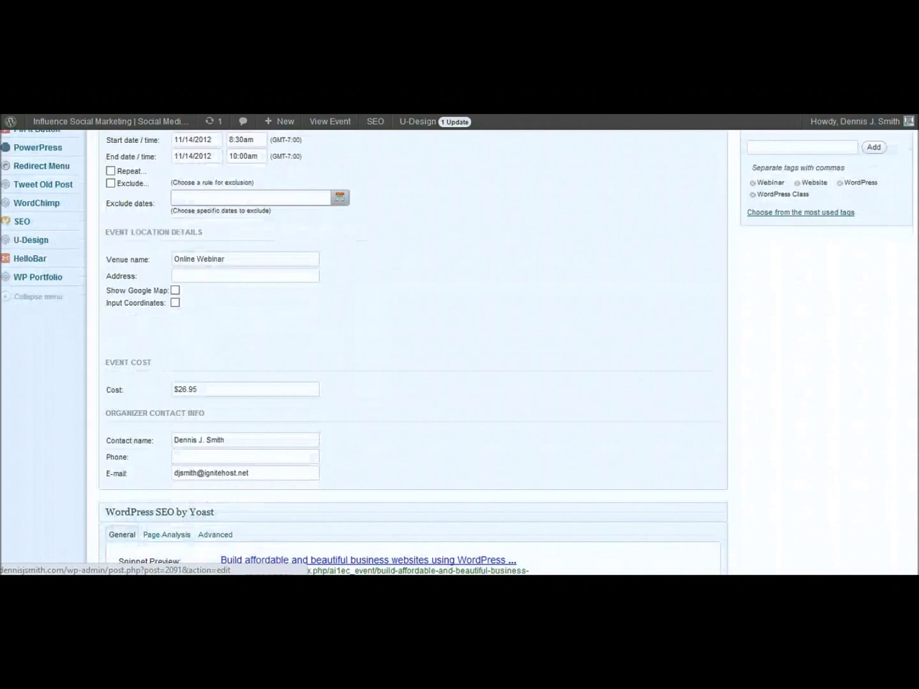
scroll(412, 351, down, 1)
scroll(412, 351, up, 1)
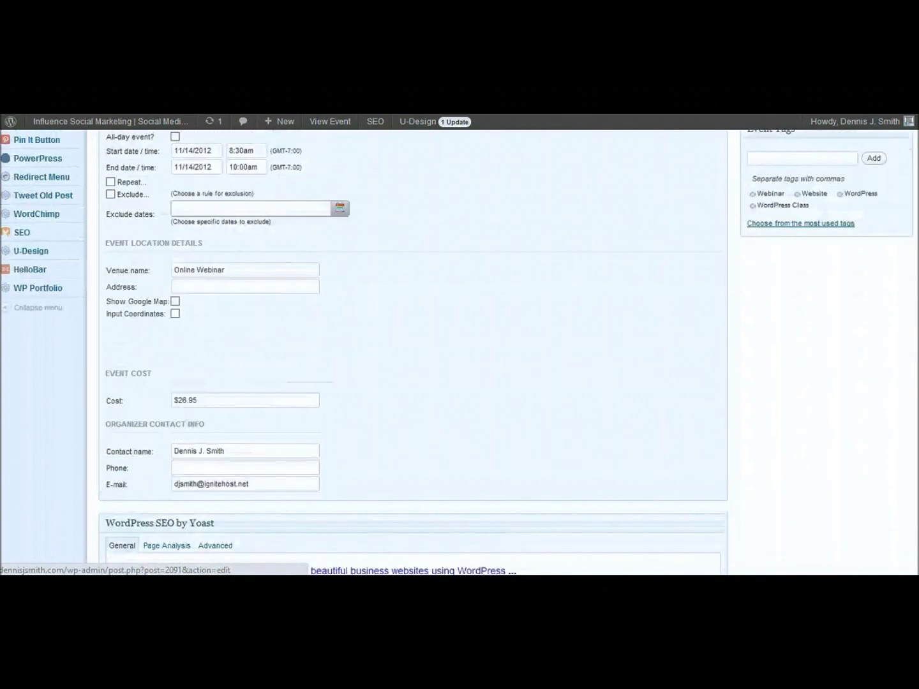
scroll(412, 352, down, 1)
scroll(413, 351, up, 3)
scroll(412, 352, up, 4)
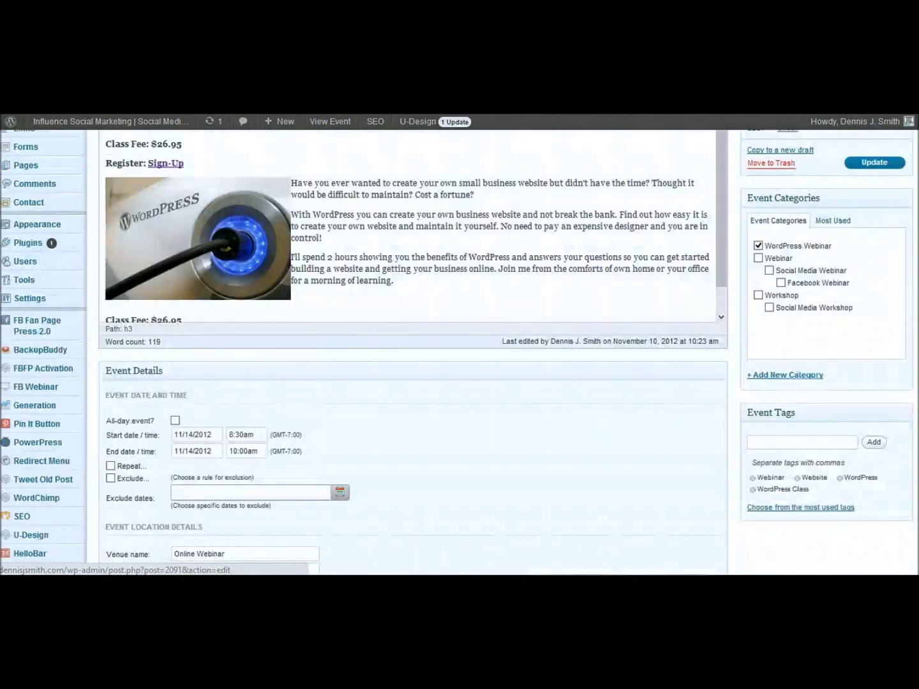
scroll(413, 351, up, 3)
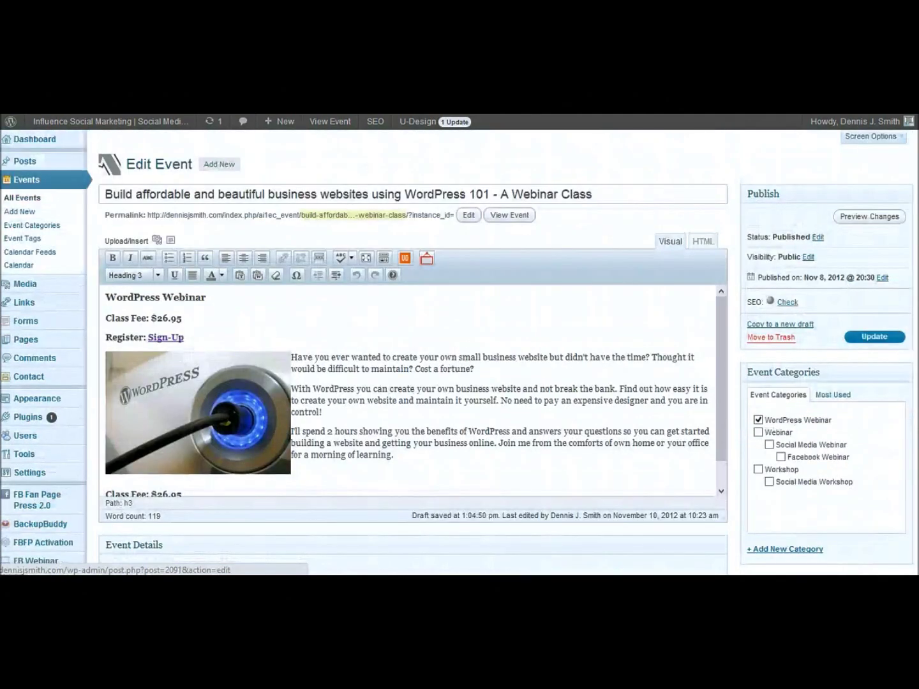
click(317, 122)
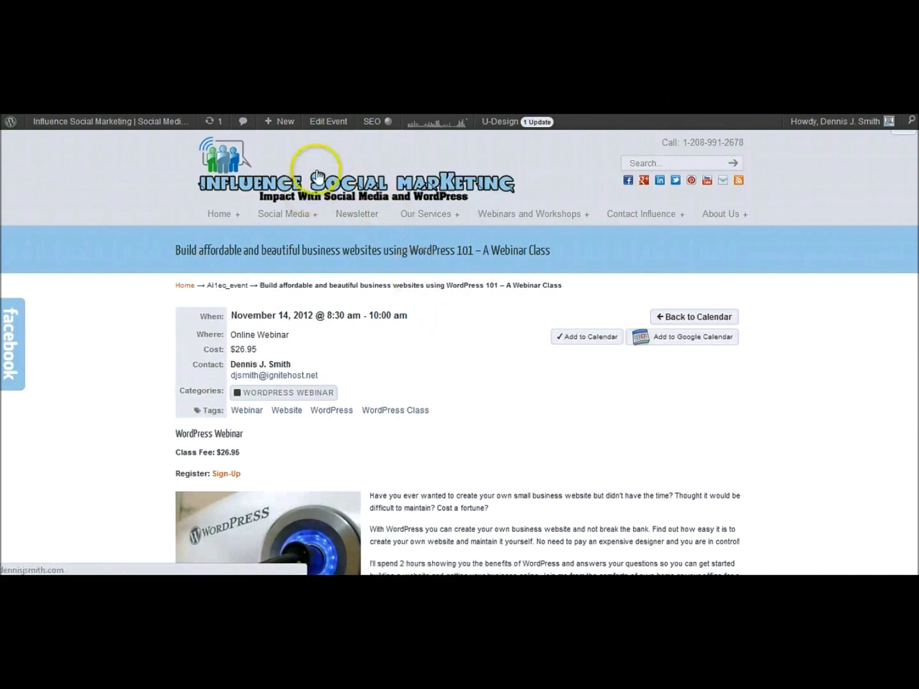
Look over the webinar's public event page, then return to the Upcoming Events posterboard calendar
mouse_move(327, 127)
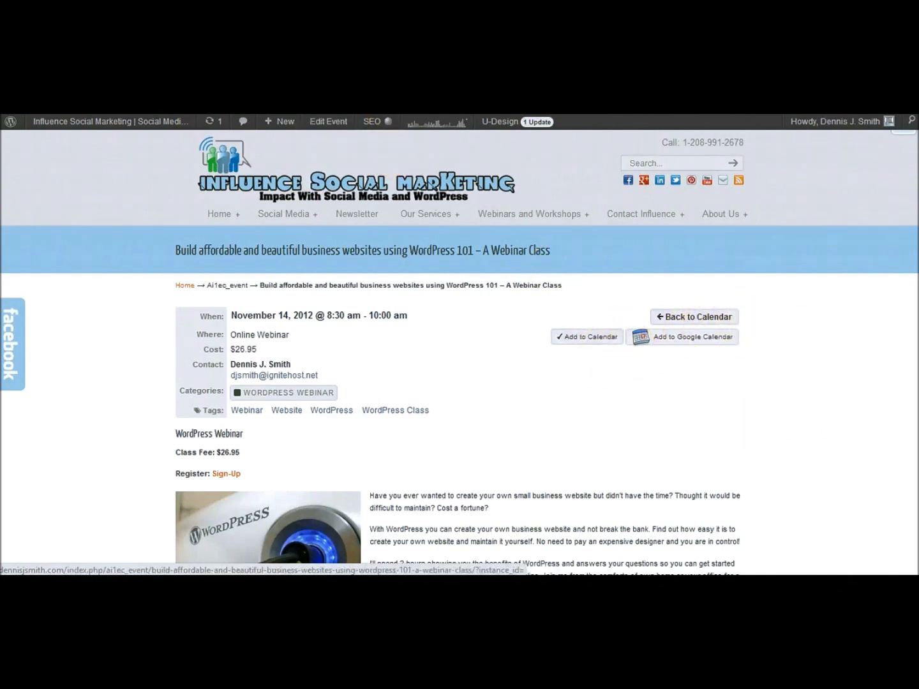
scroll(914, 295, down, 5)
scroll(914, 295, up, 2)
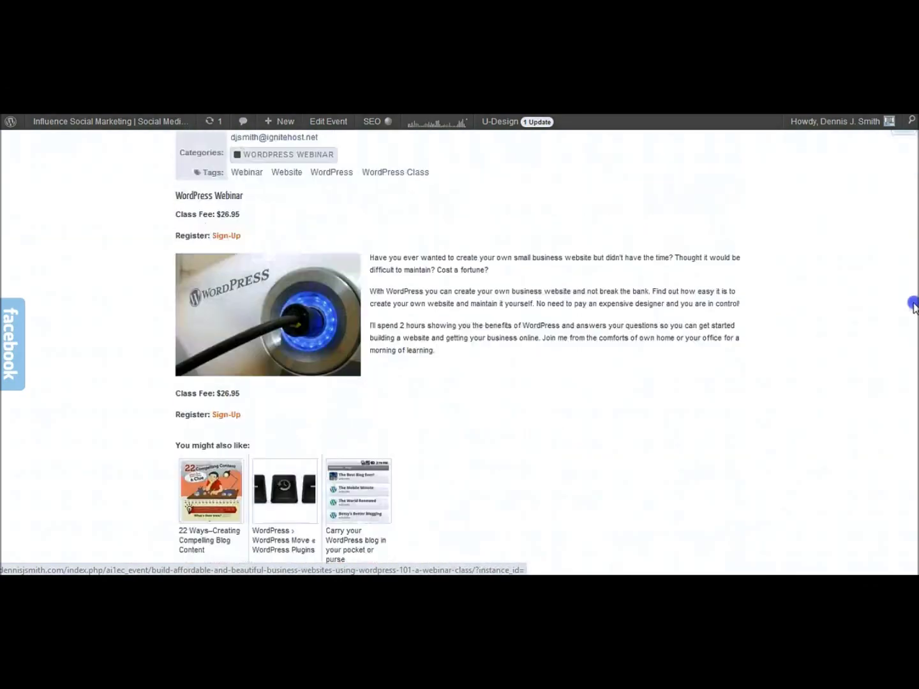
key(ctrl+a)
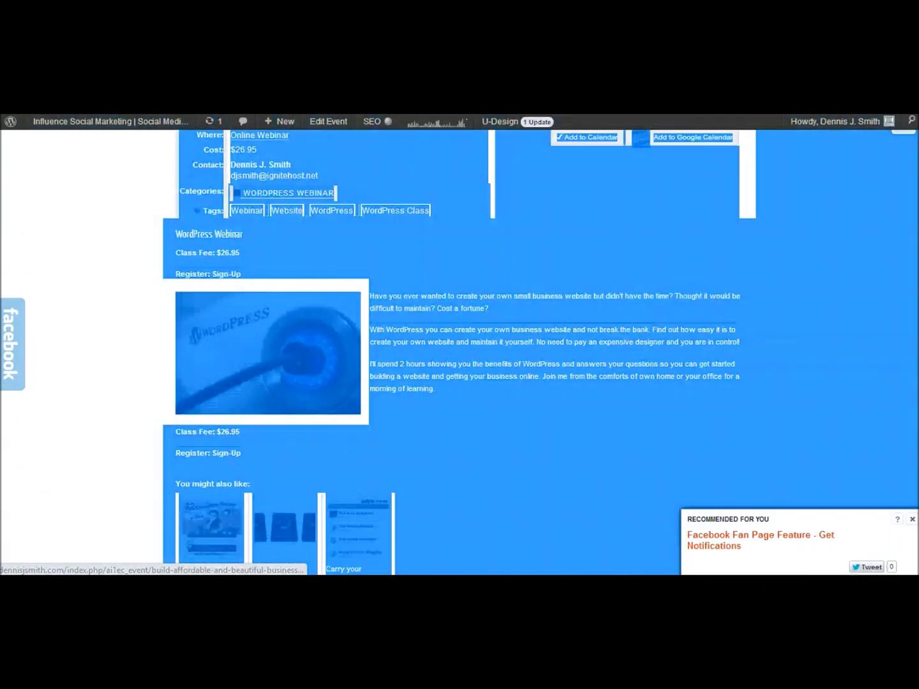
click(910, 246)
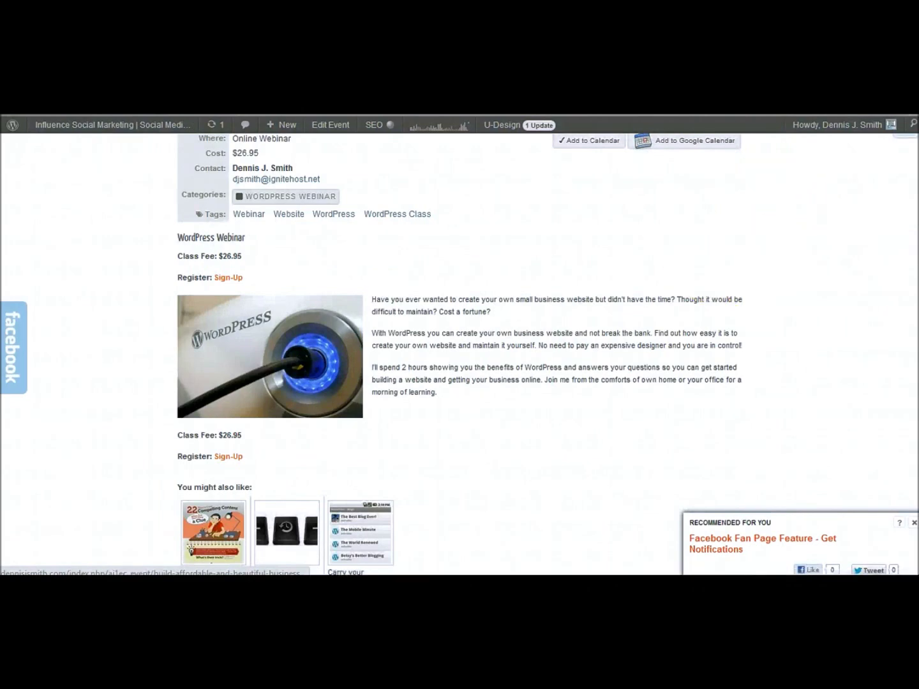
scroll(460, 351, up, 3)
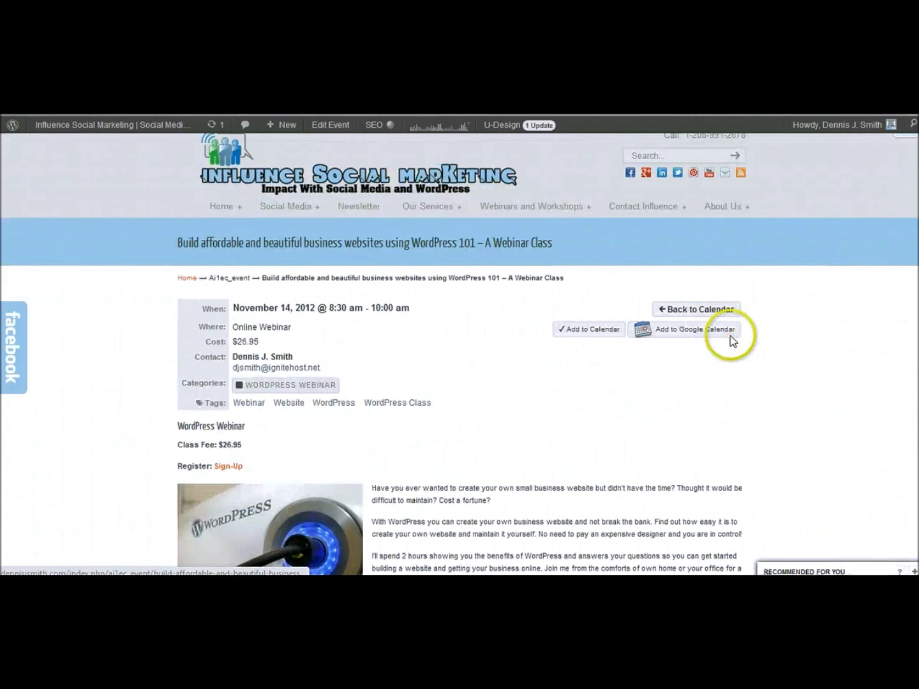
click(696, 310)
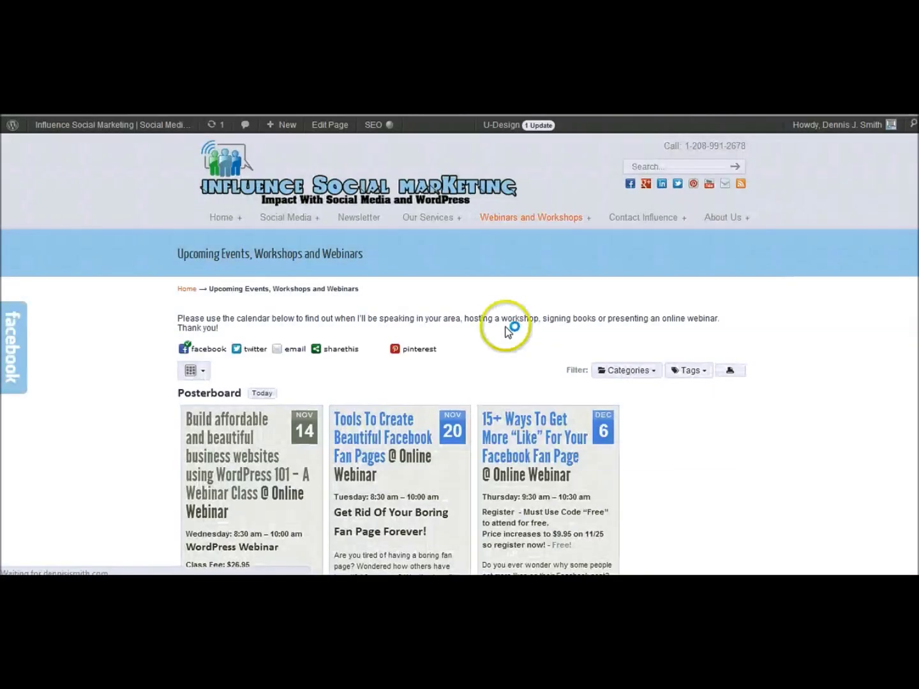
Switch the events calendar to Week view, then to Day view
scroll(211, 383, down, 2)
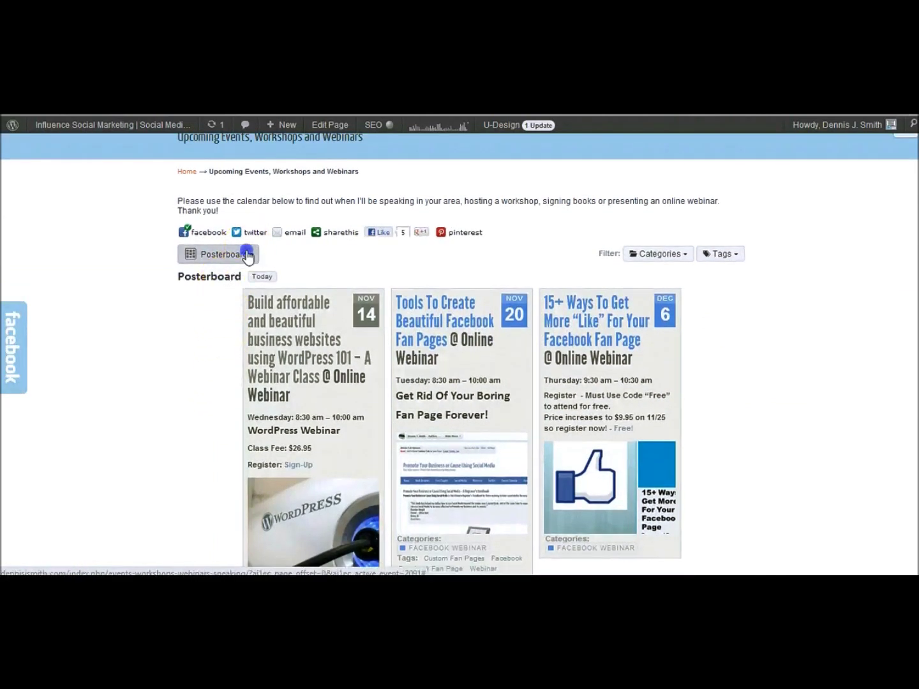
click(247, 255)
click(252, 310)
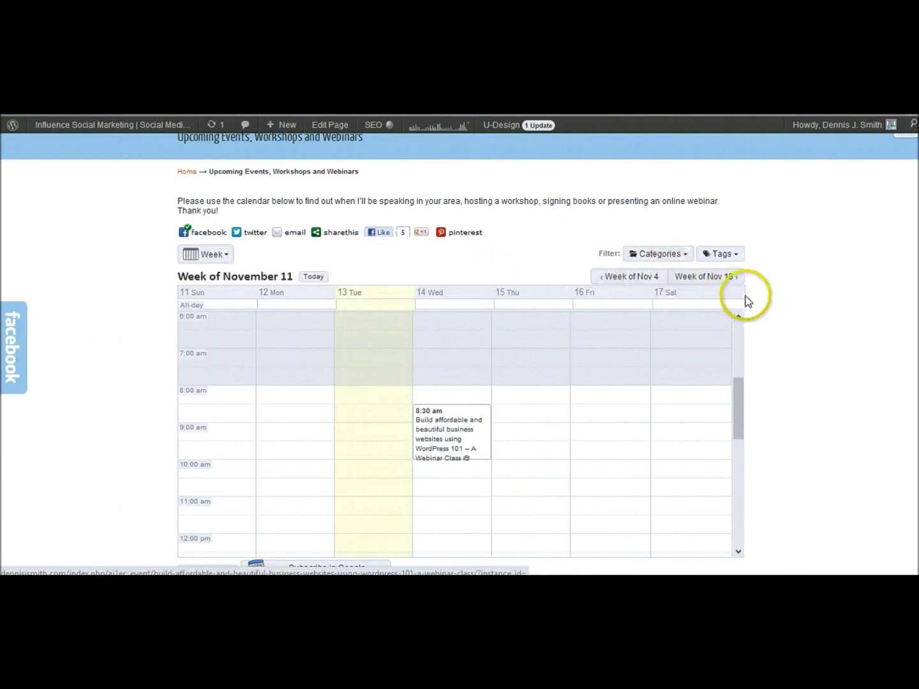
click(229, 255)
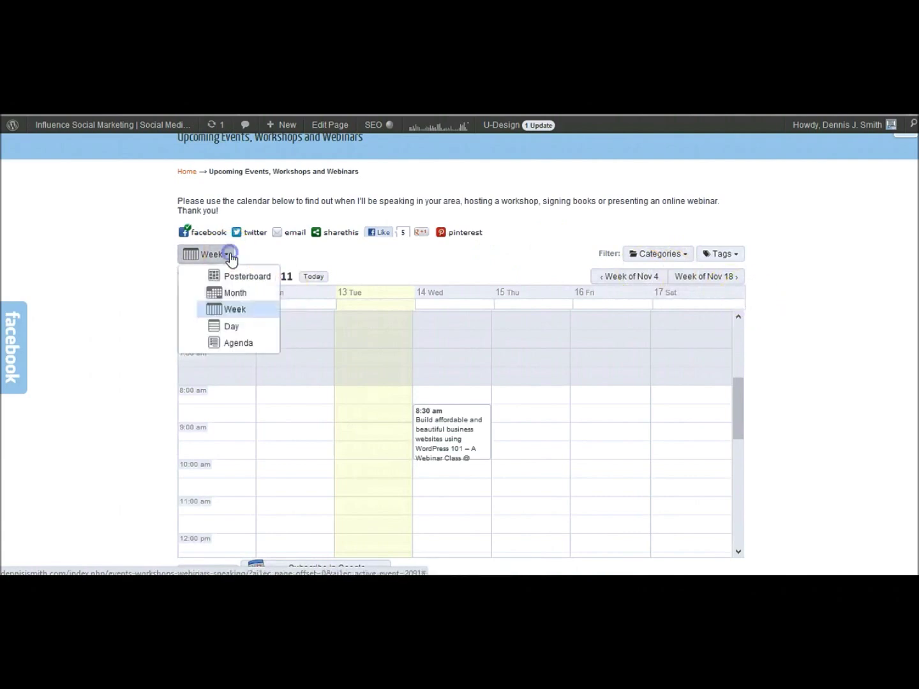
click(237, 326)
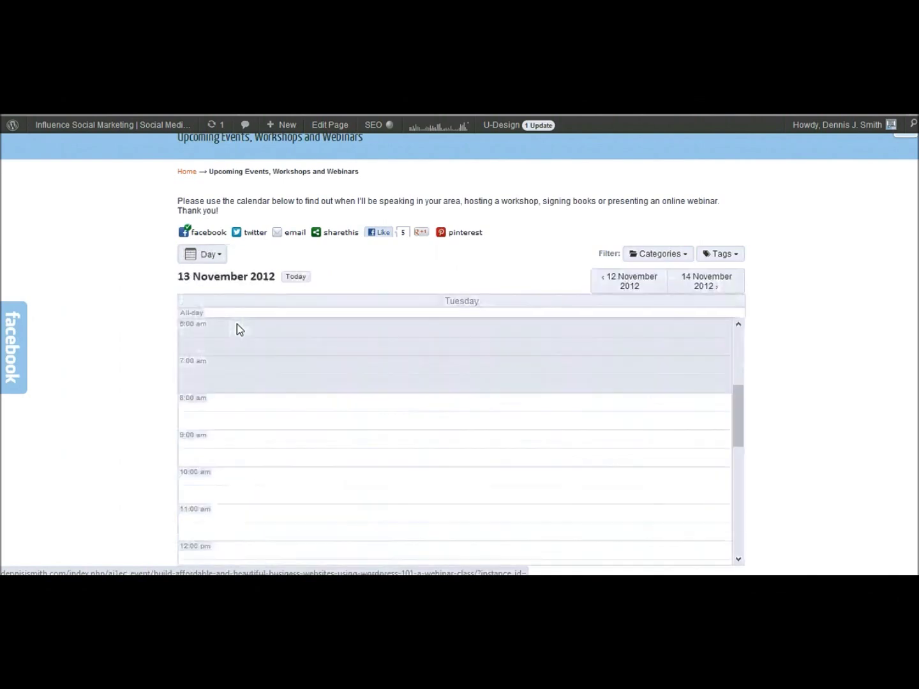
Step the day view through 14 and 15 November, then return to Today, Tuesday 13 November 2012
click(733, 403)
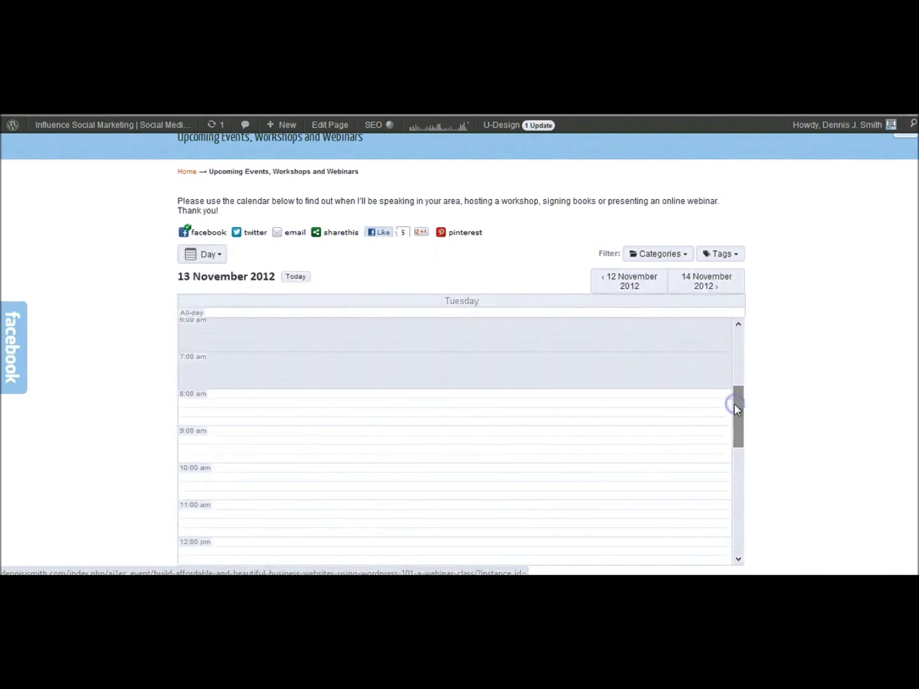
drag(733, 404, 744, 521)
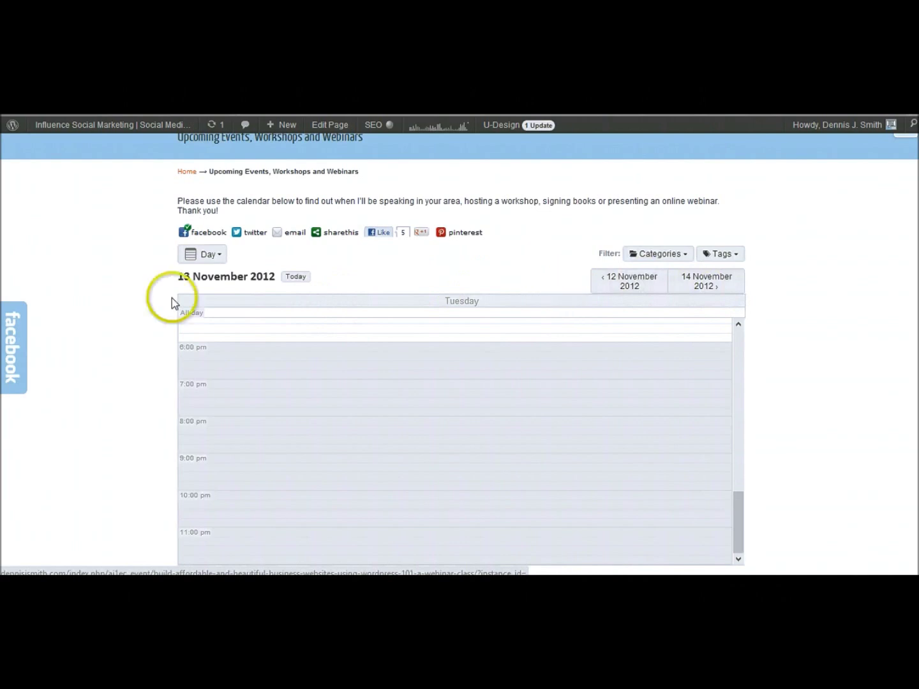
click(727, 284)
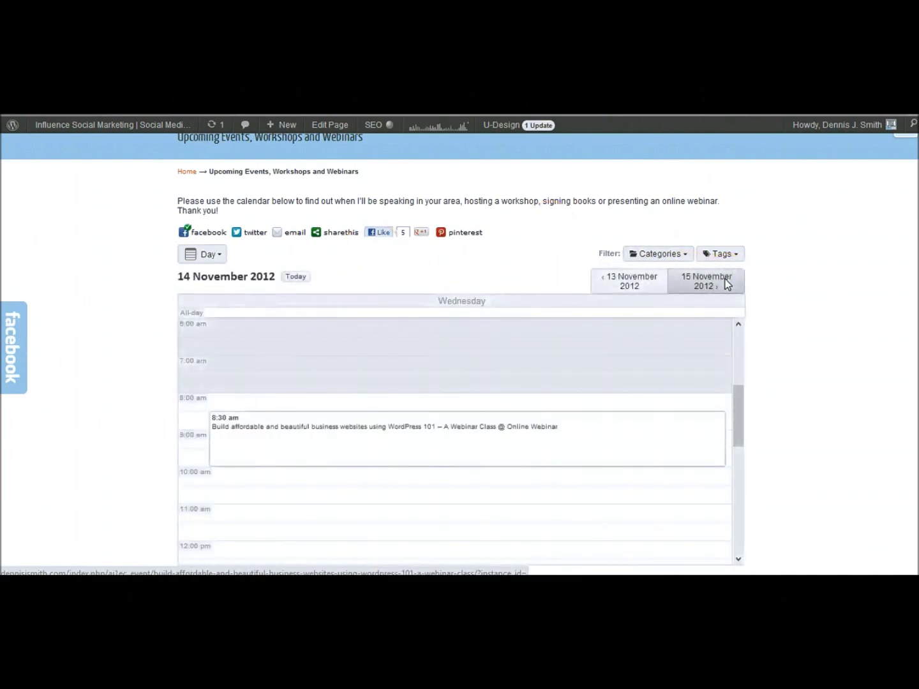
click(727, 283)
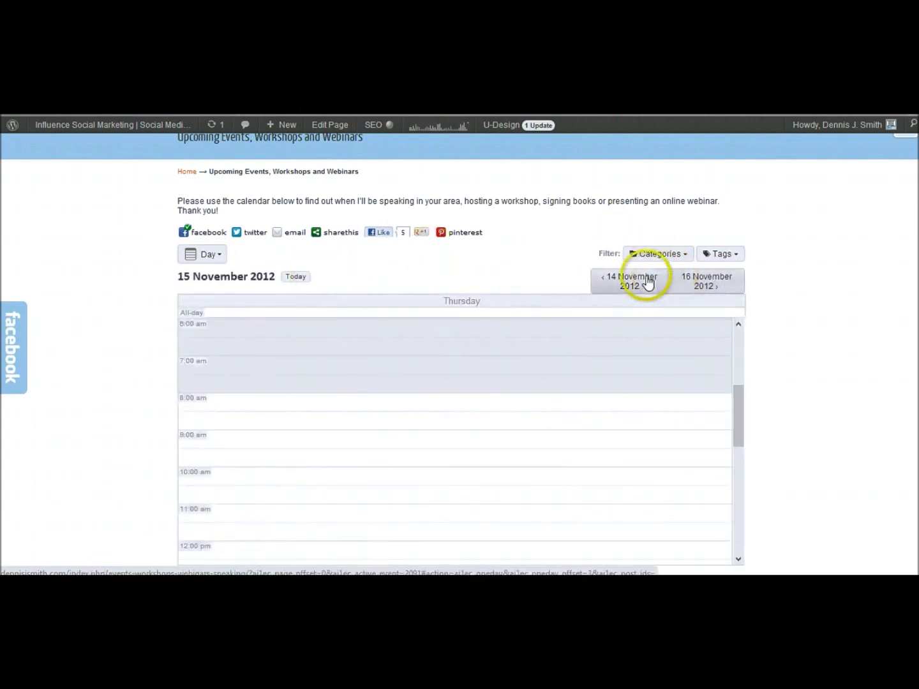
click(643, 281)
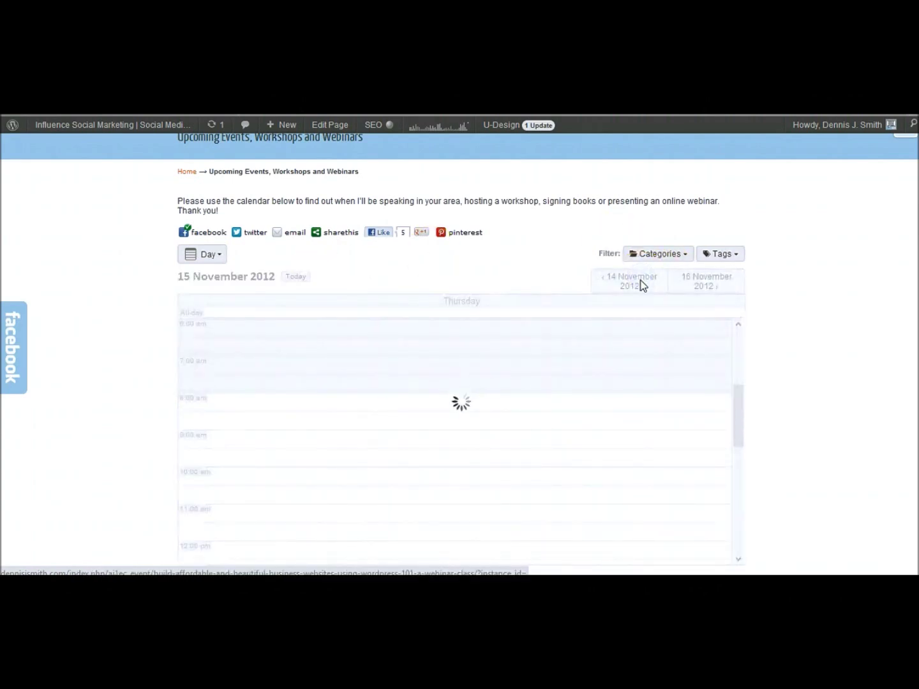
mouse_move(339, 433)
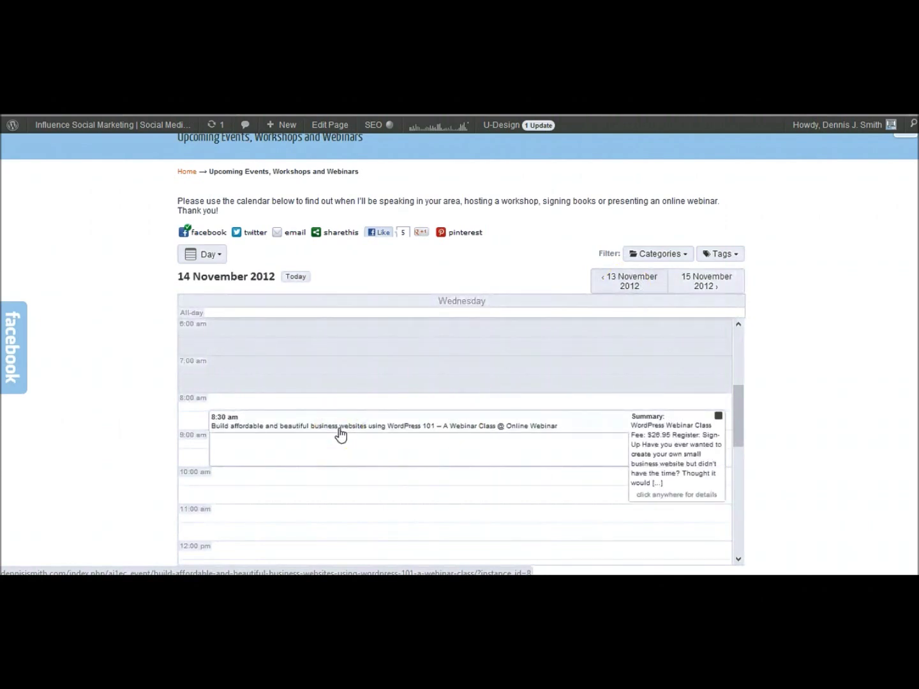
click(294, 281)
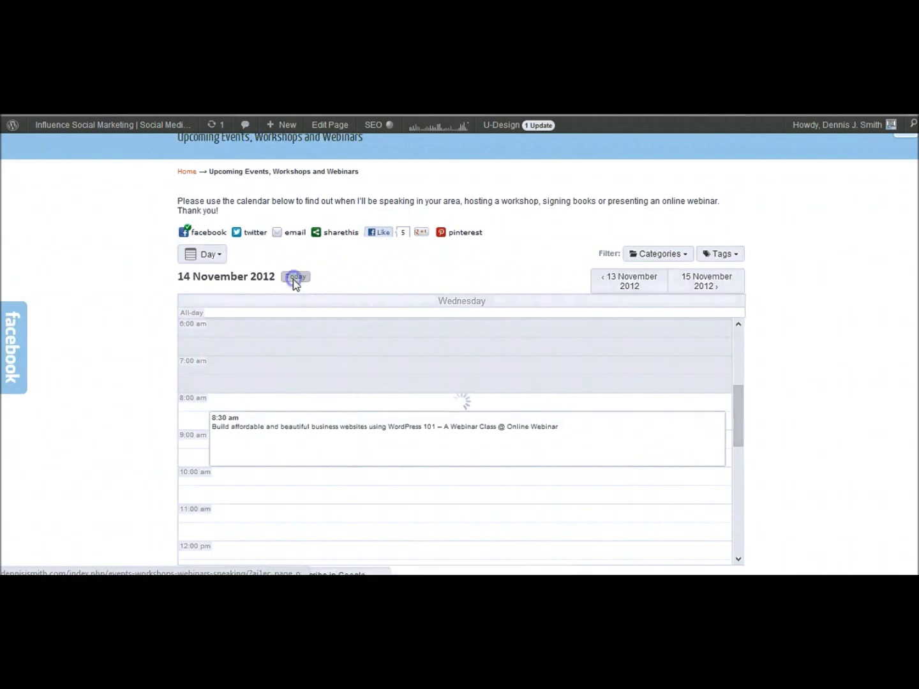
click(217, 256)
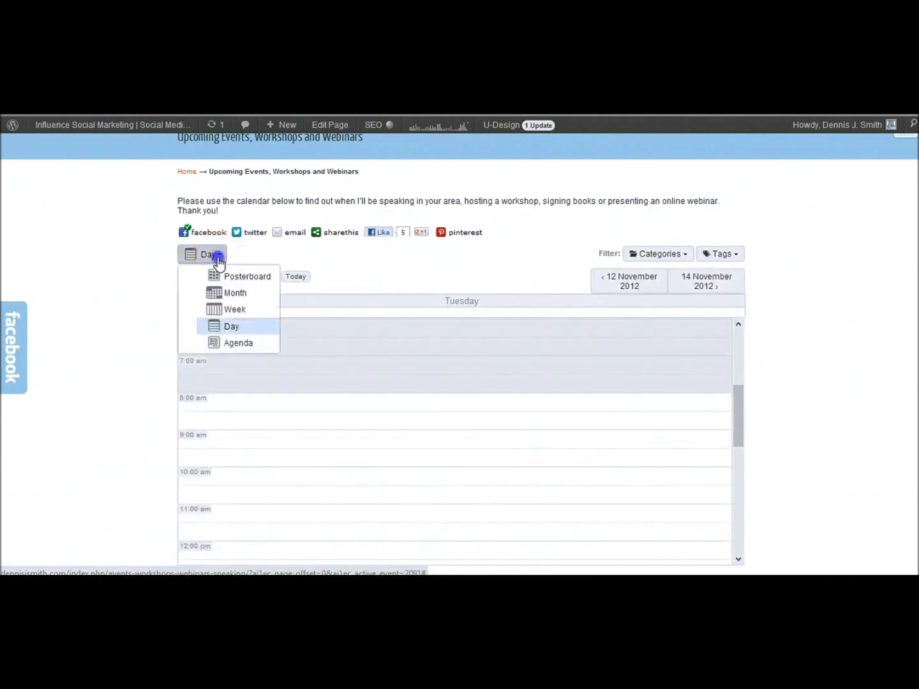
Switch the calendar to Agenda view and scroll through its list of webinars
click(250, 348)
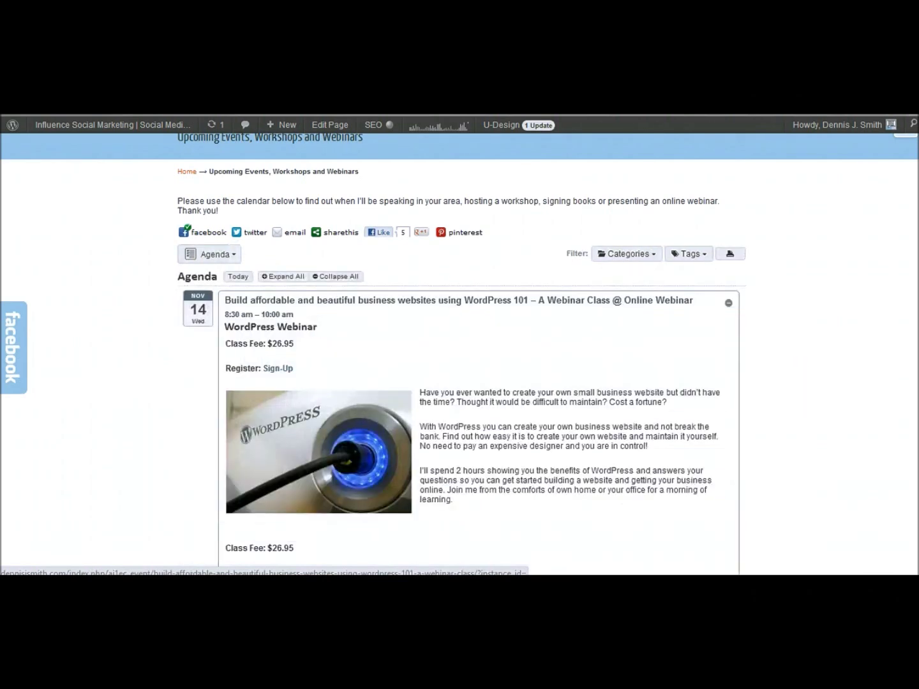
scroll(459, 353, down, 8)
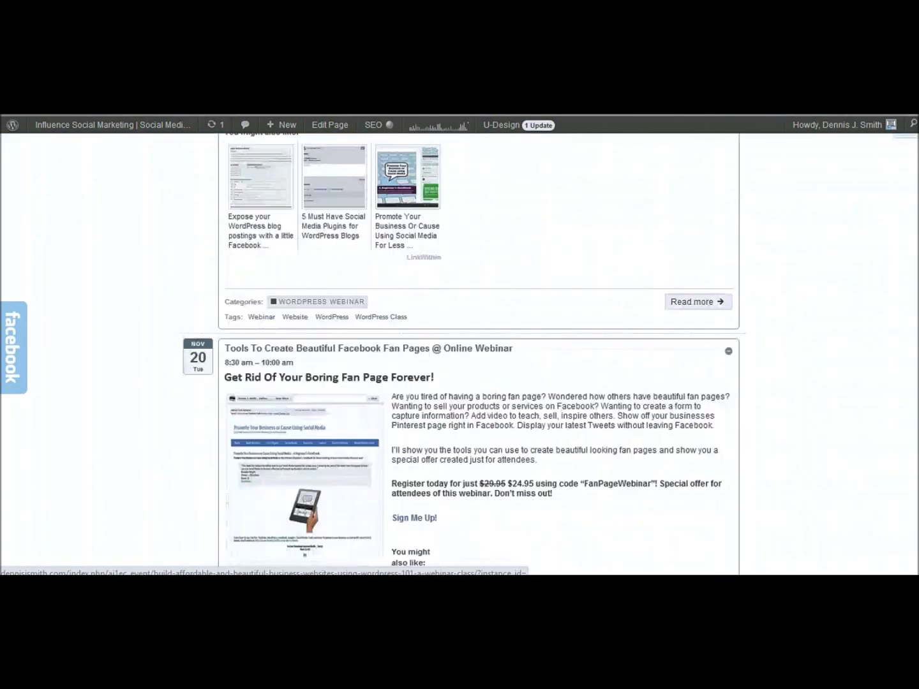
scroll(459, 353, down, 10)
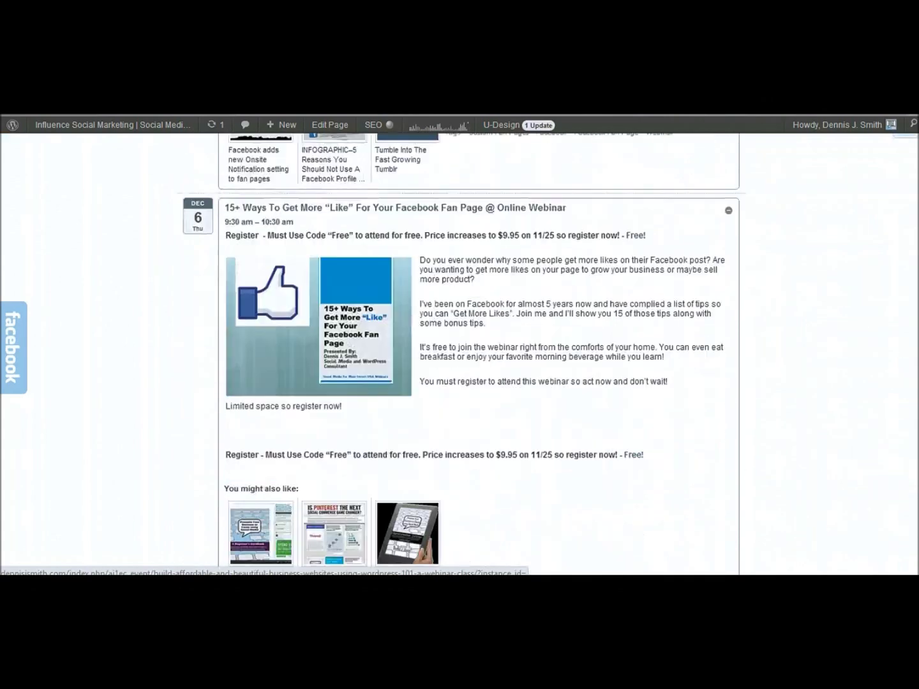
scroll(459, 354, down, 5)
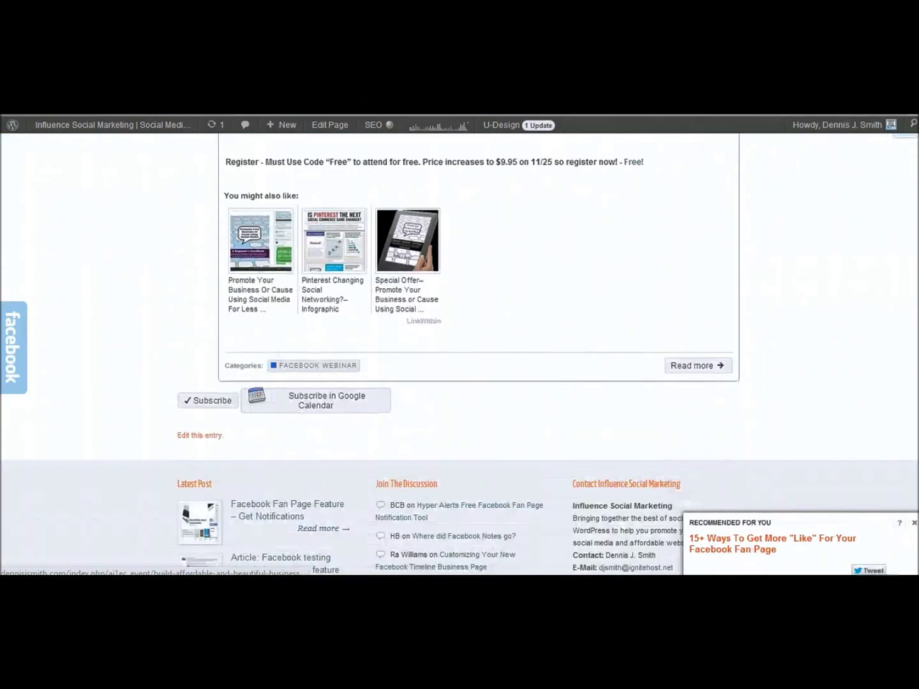
scroll(458, 353, up, 9)
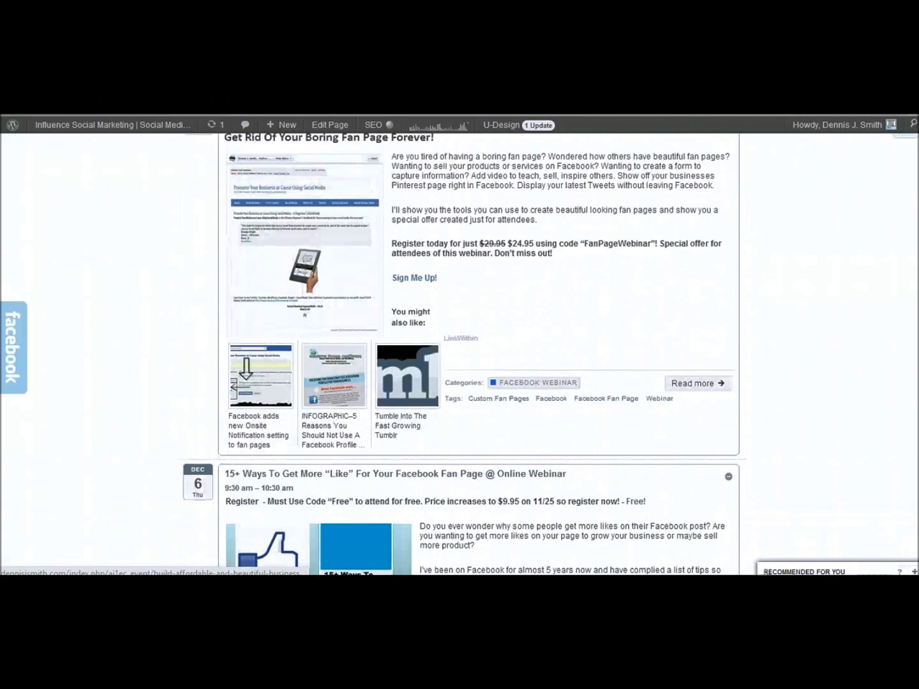
scroll(458, 353, up, 7)
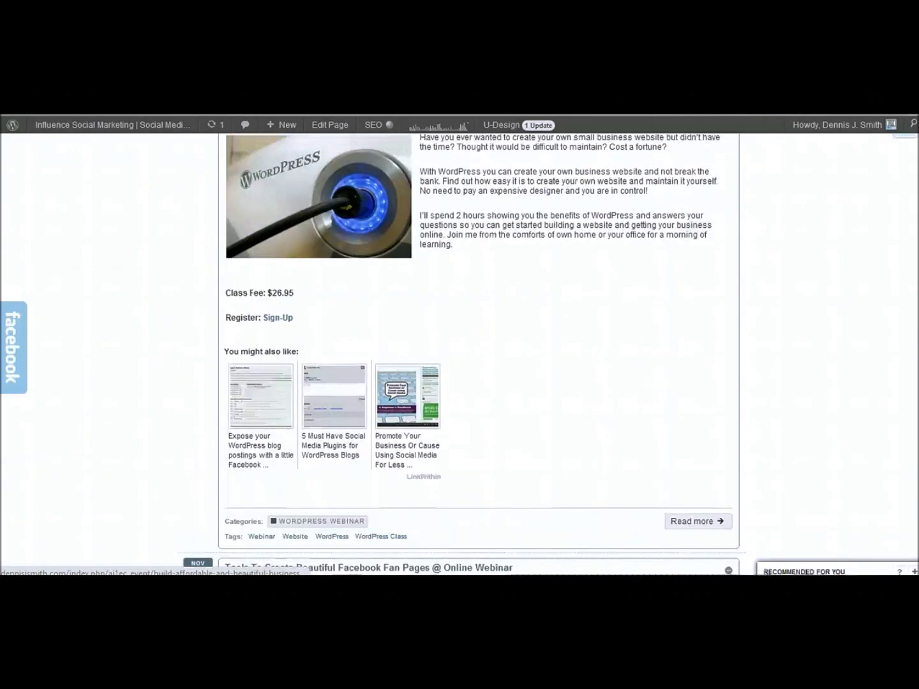
scroll(459, 353, up, 5)
scroll(459, 353, down, 9)
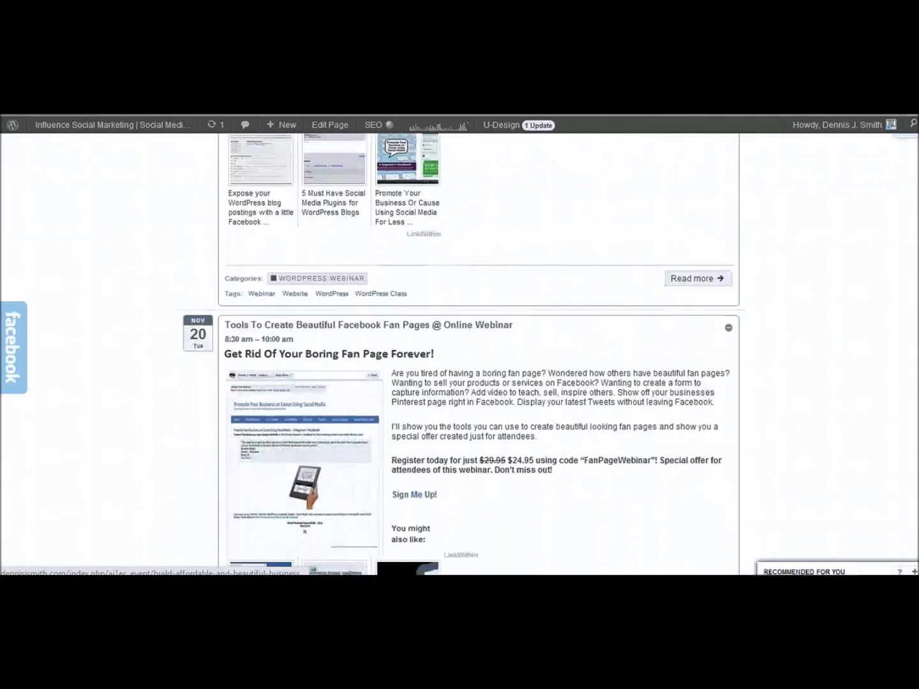
scroll(458, 353, down, 2)
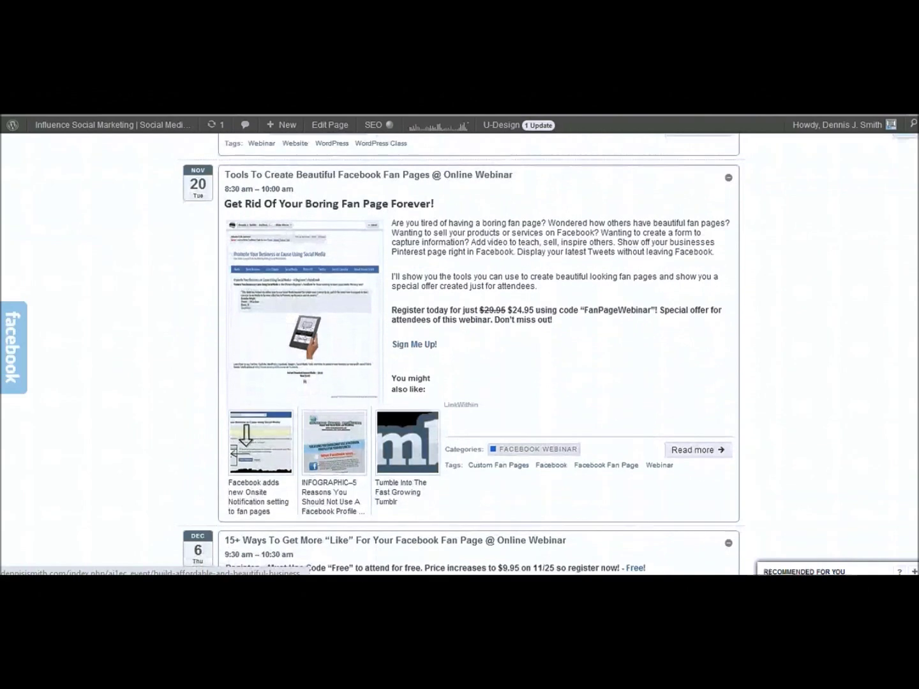
Collapse the Nov 20 and Dec 6 webinars to their titles and times
click(728, 179)
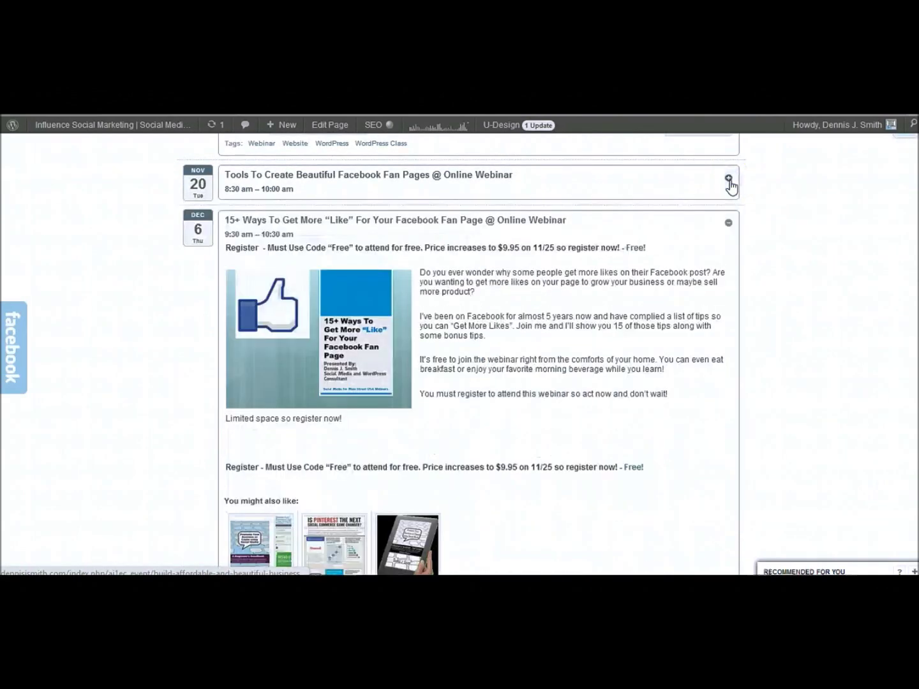
click(728, 223)
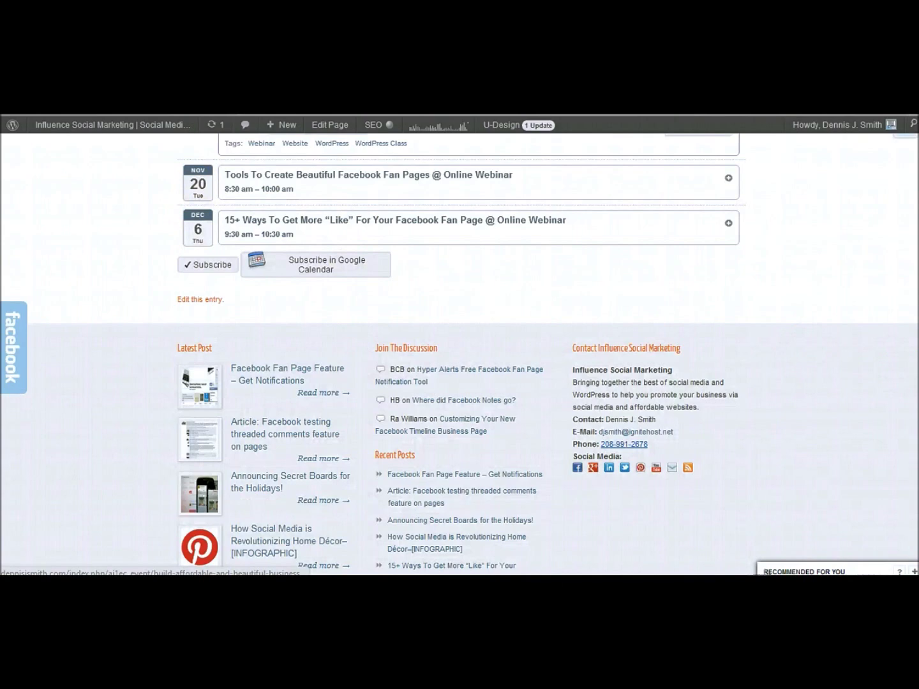
scroll(459, 354, up, 15)
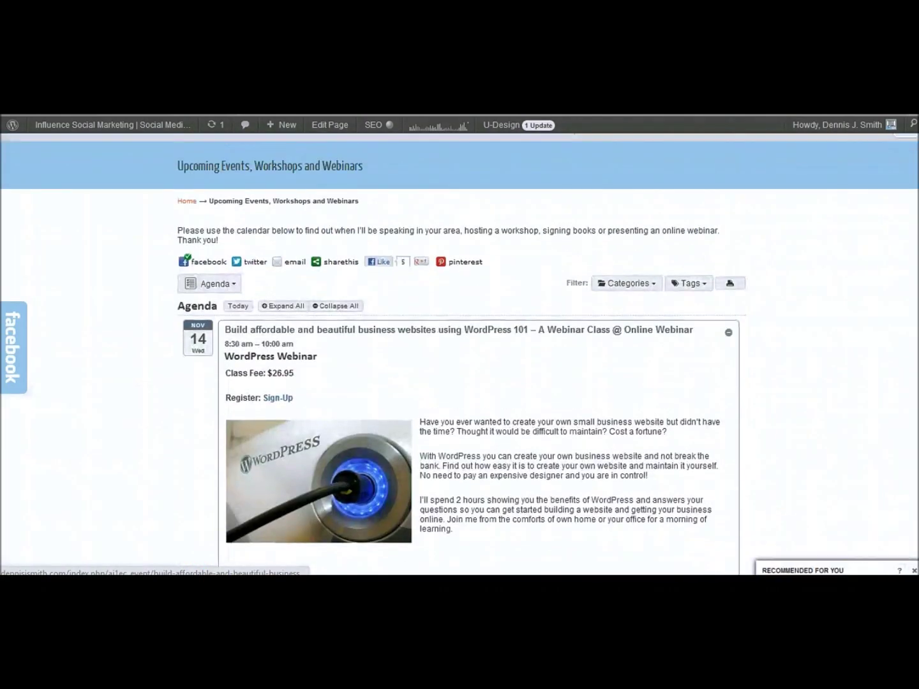
Open and dismiss the Agenda view list, then go to the site's admin Dashboard
click(213, 284)
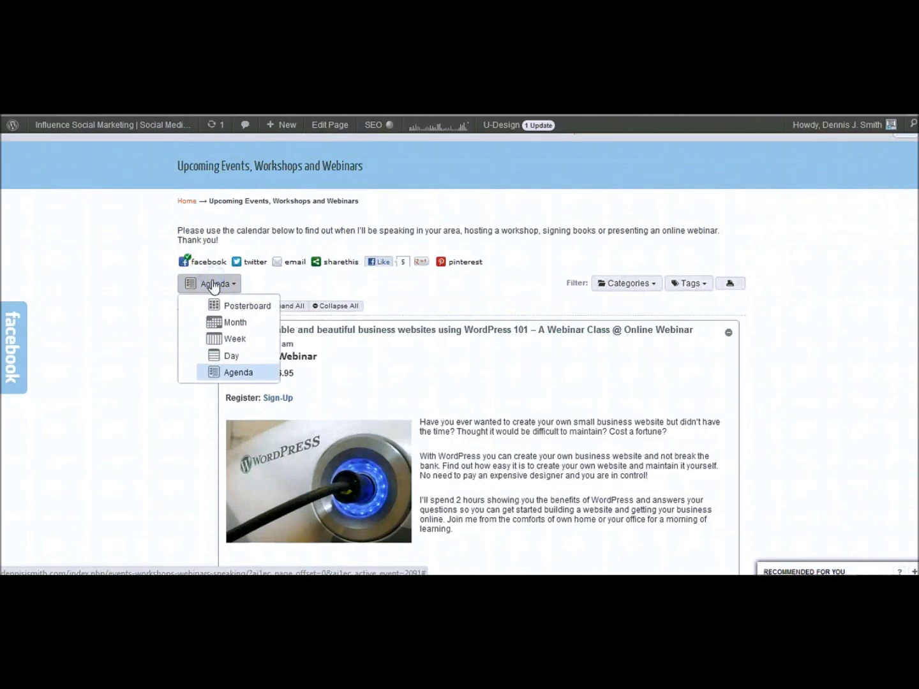
click(456, 299)
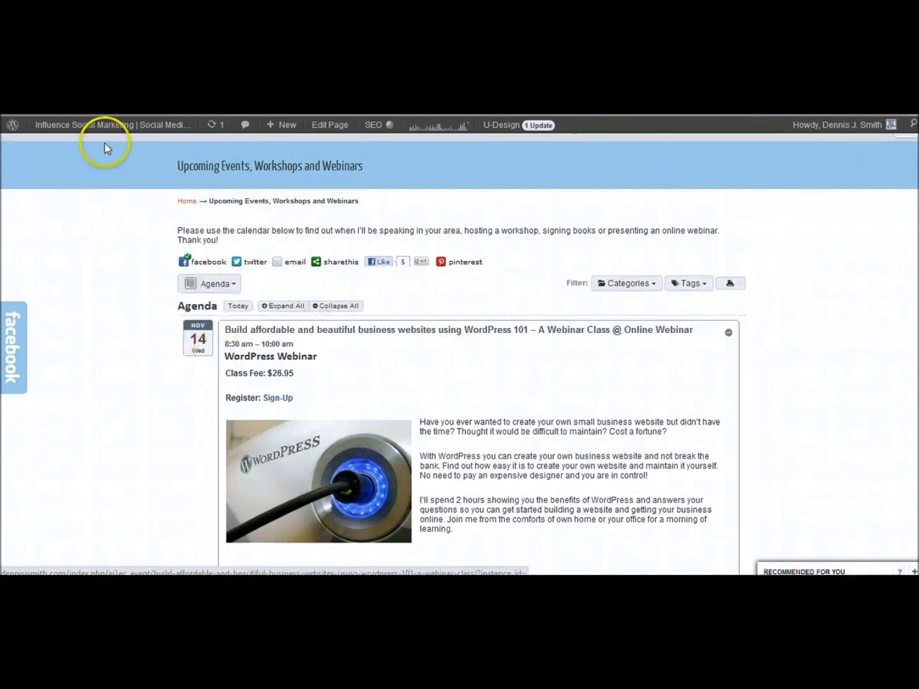
mouse_move(102, 127)
drag(95, 156, 90, 147)
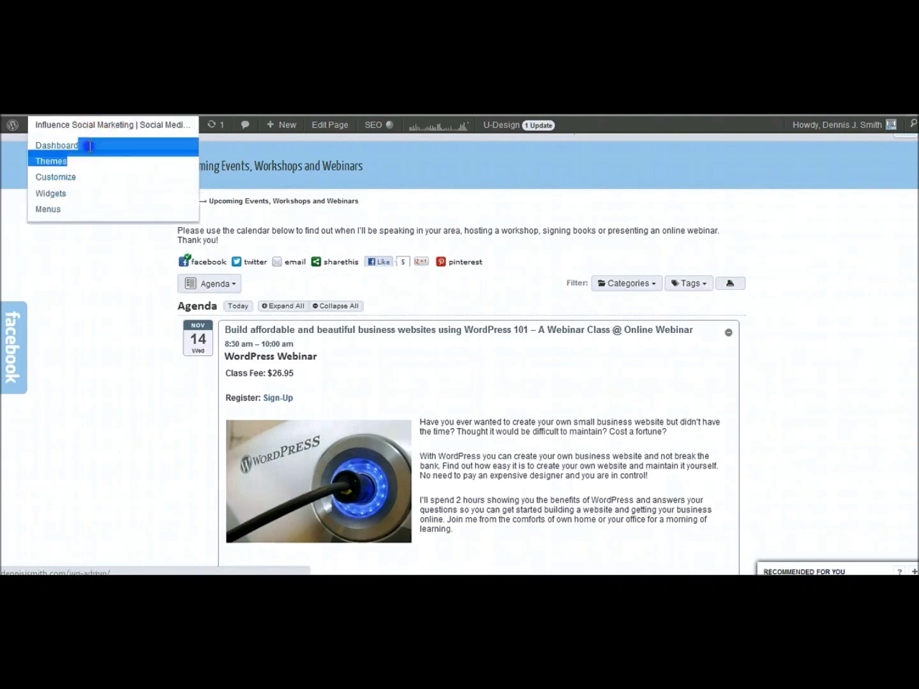
click(90, 151)
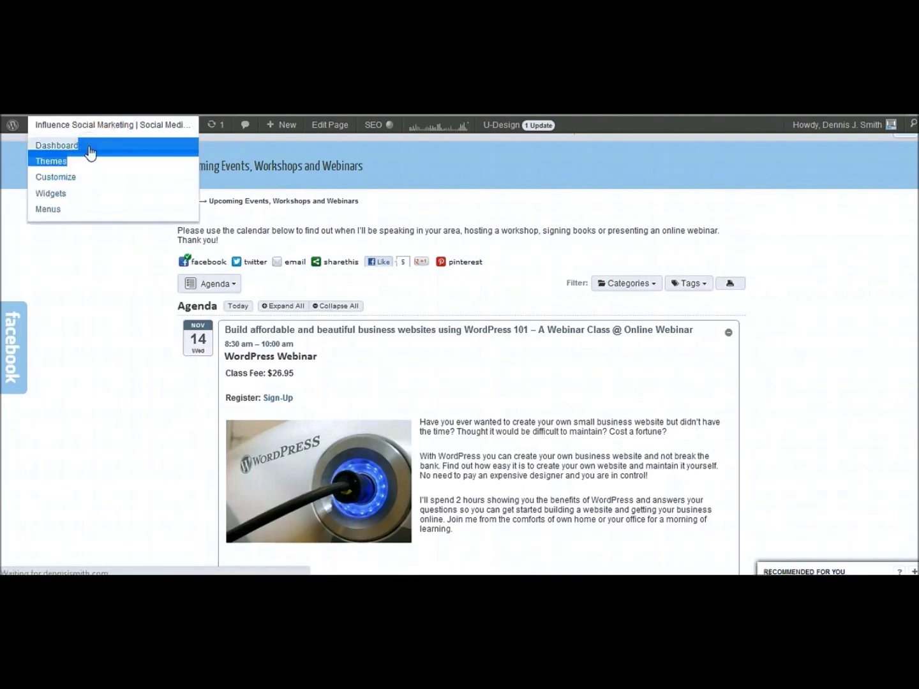
click(73, 141)
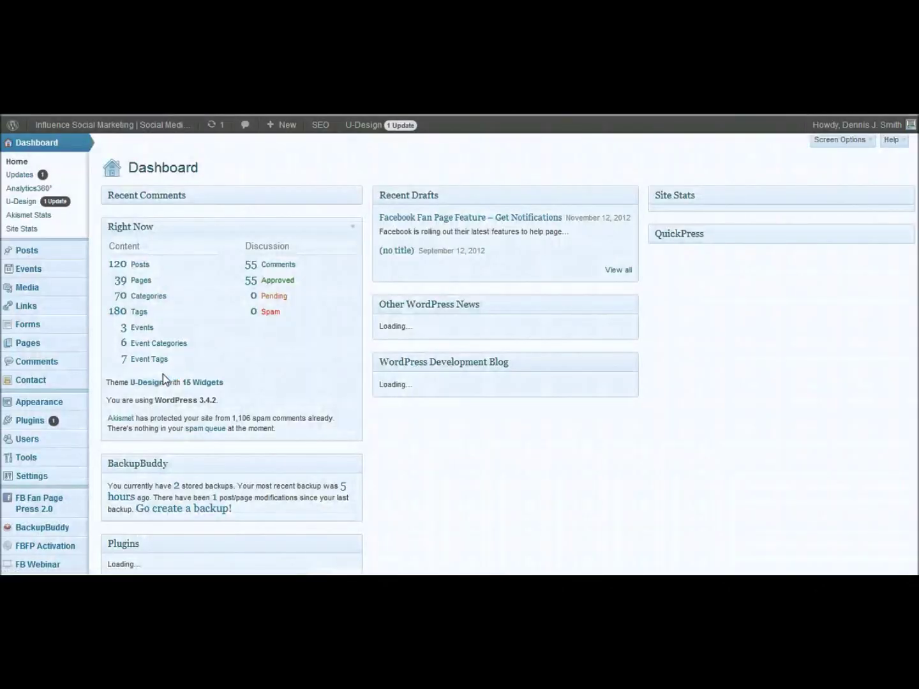
Scroll the Dashboard showing 3 events, 6 event categories and 7 event tags
click(159, 373)
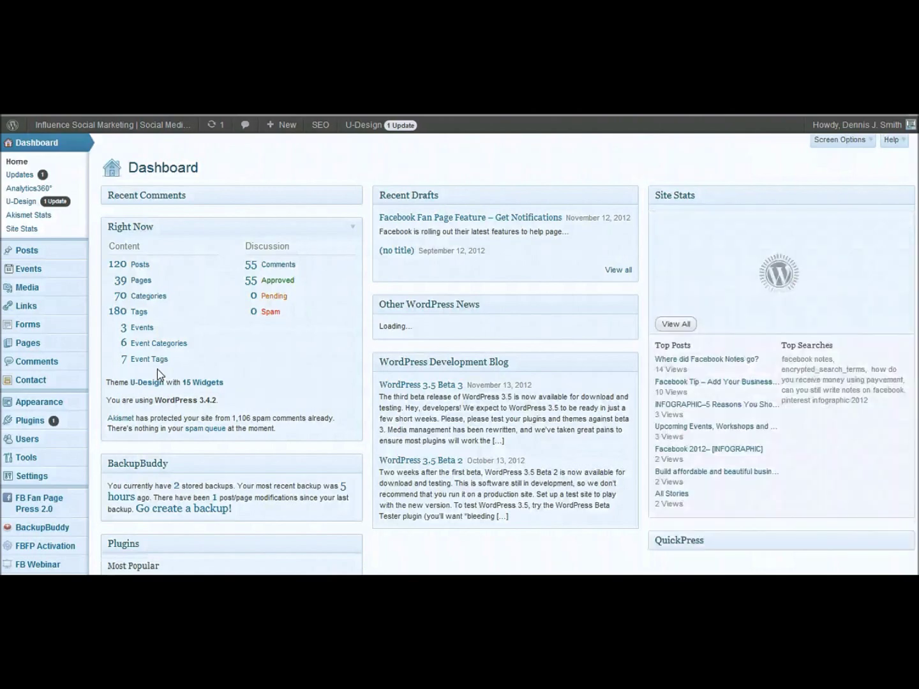
scroll(160, 371, down, 2)
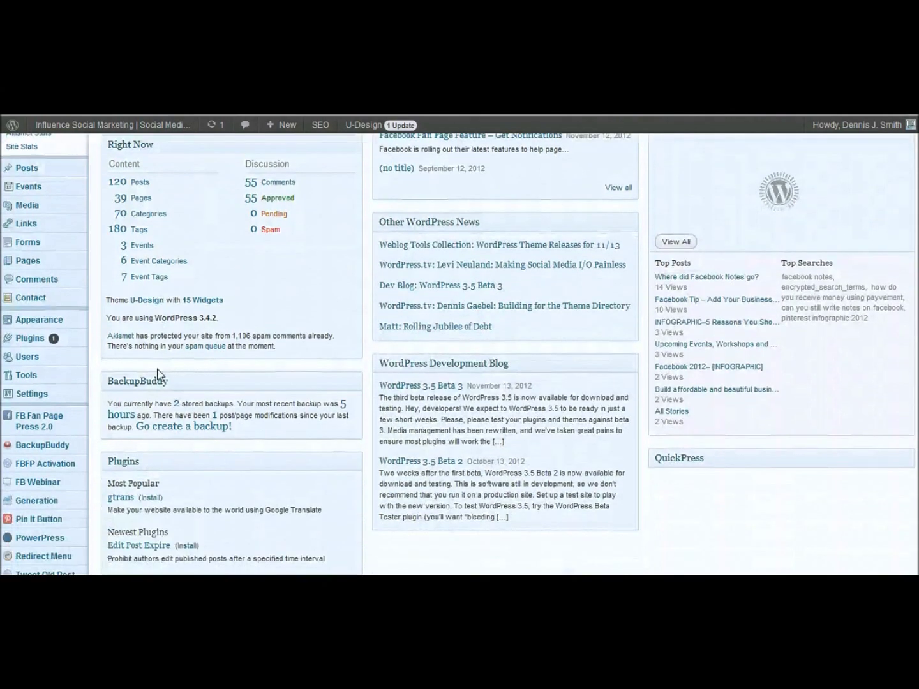
scroll(159, 371, down, 2)
scroll(160, 373, down, 1)
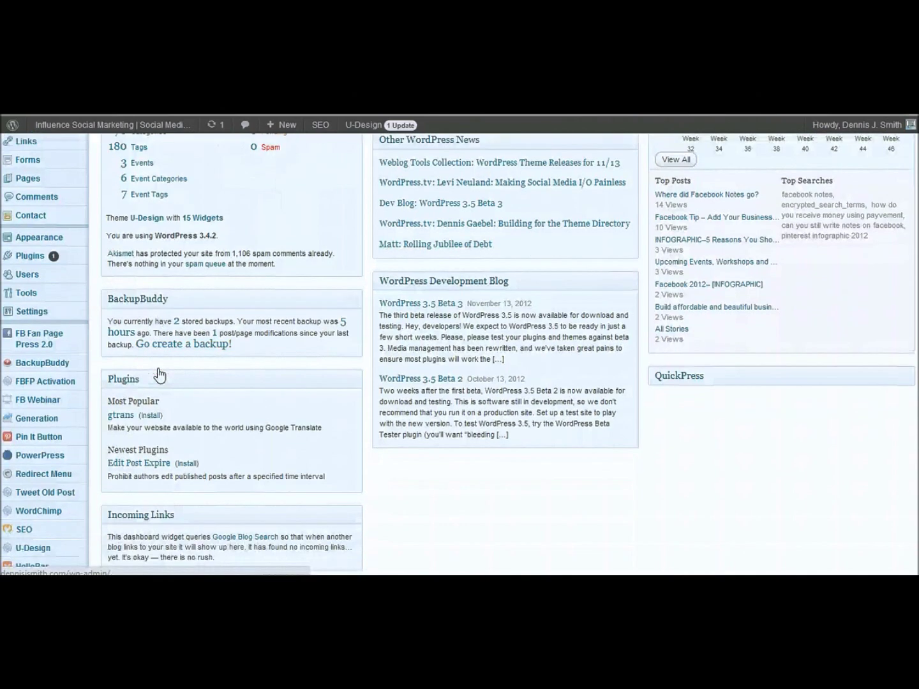
scroll(136, 357, up, 3)
scroll(135, 309, up, 1)
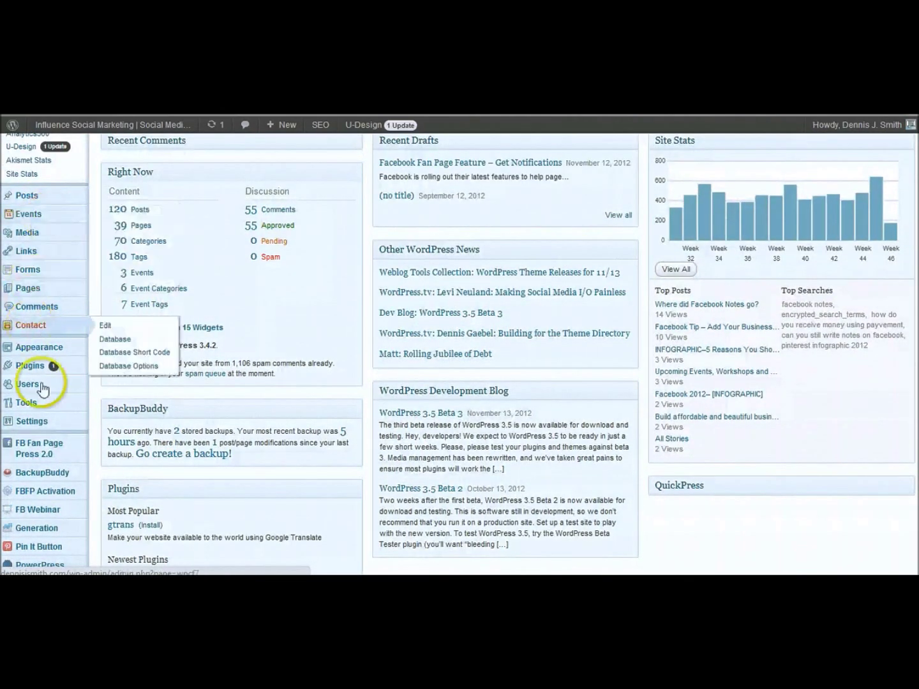
mouse_move(46, 433)
scroll(46, 432, down, 2)
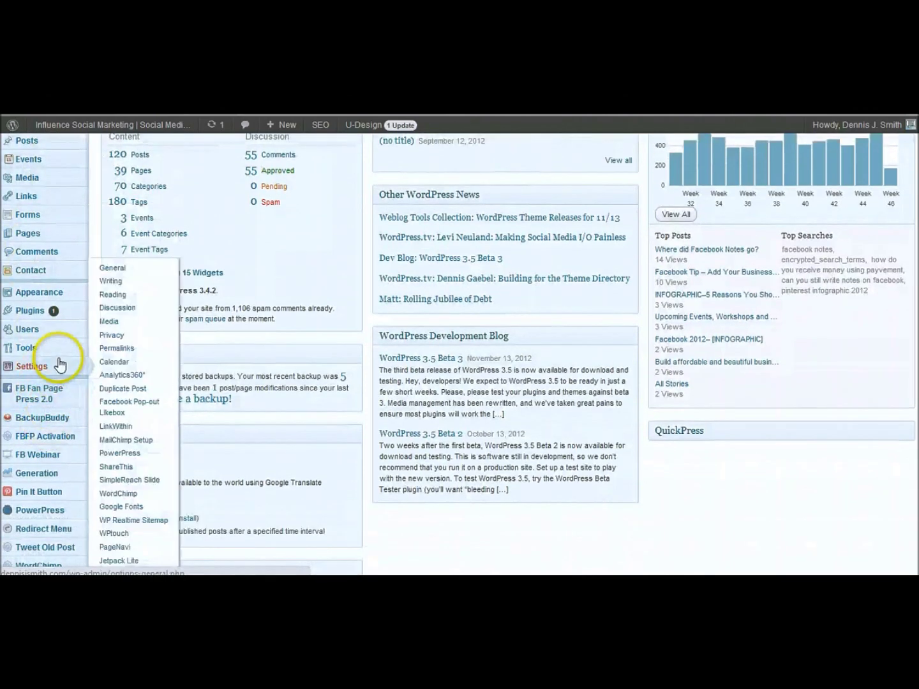
Open Calendar settings and check the Calendar page list, keeping 'Upcoming Events, Workshops and Webinars' selected
click(125, 366)
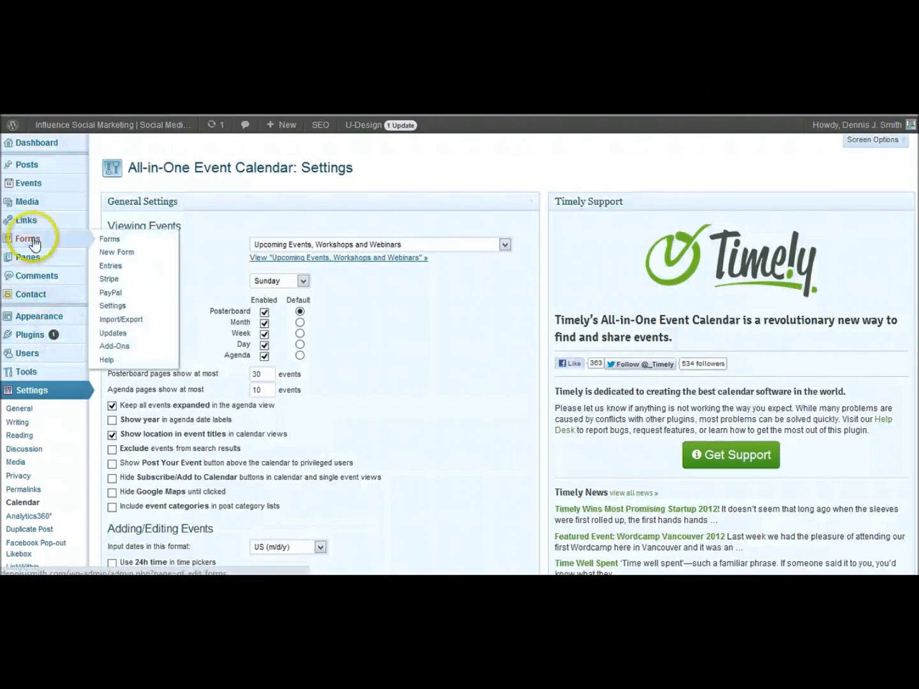
mouse_move(33, 191)
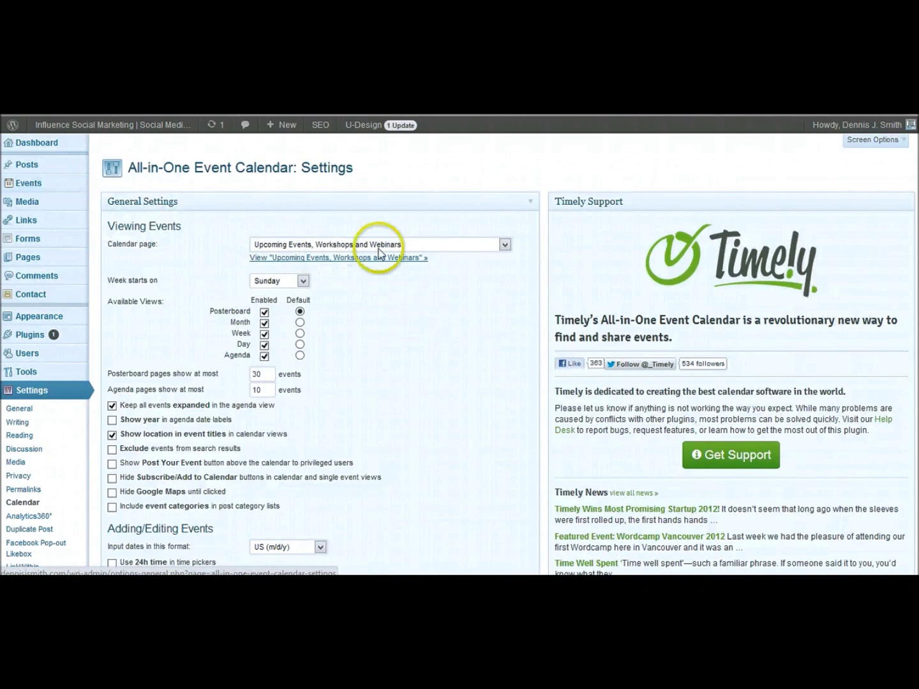
click(505, 245)
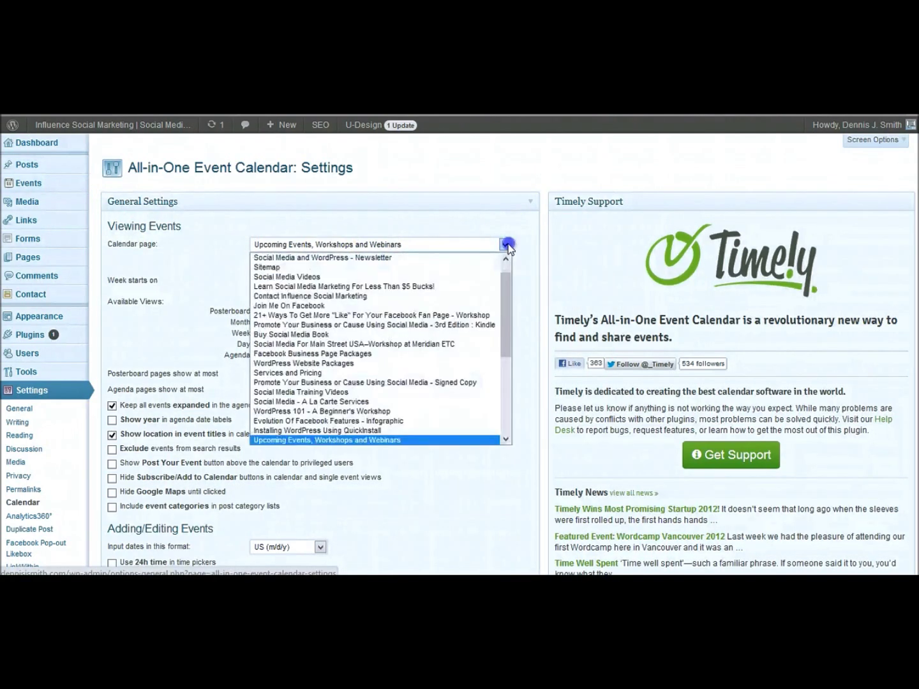
click(505, 244)
click(505, 244)
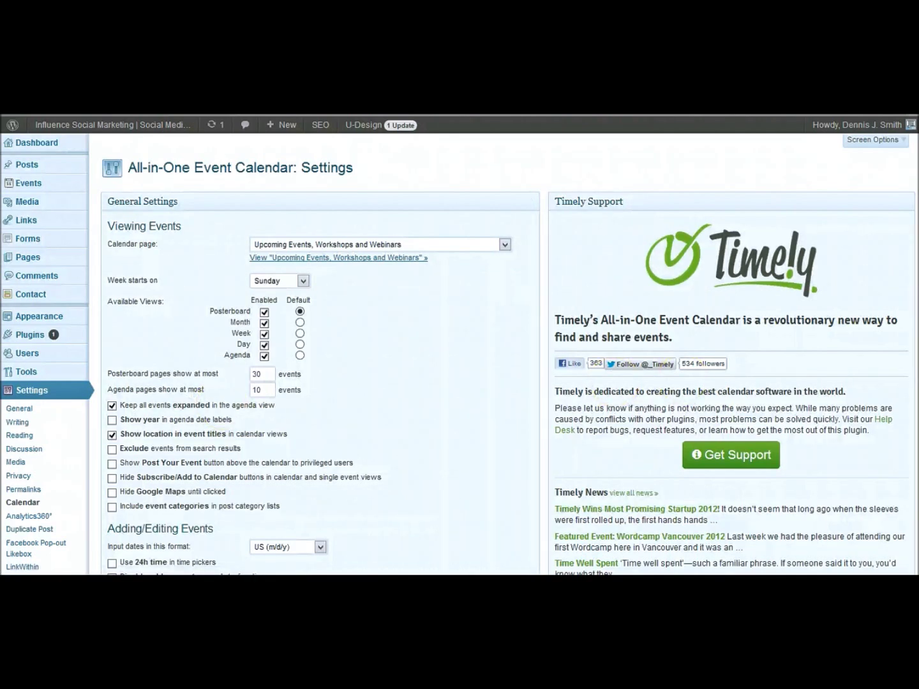
scroll(458, 354, down, 3)
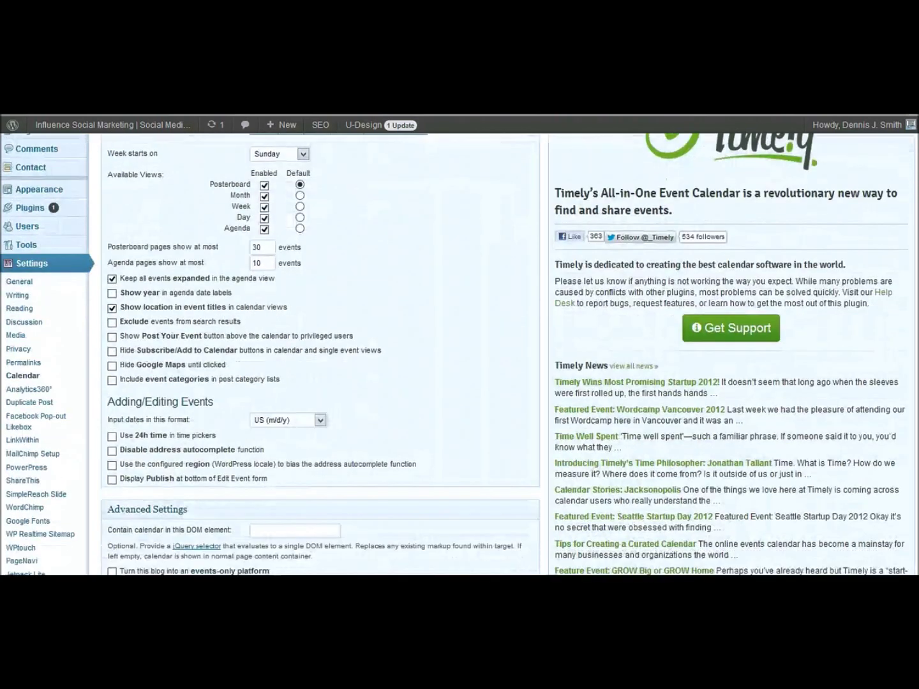
scroll(454, 354, down, 2)
scroll(454, 354, up, 4)
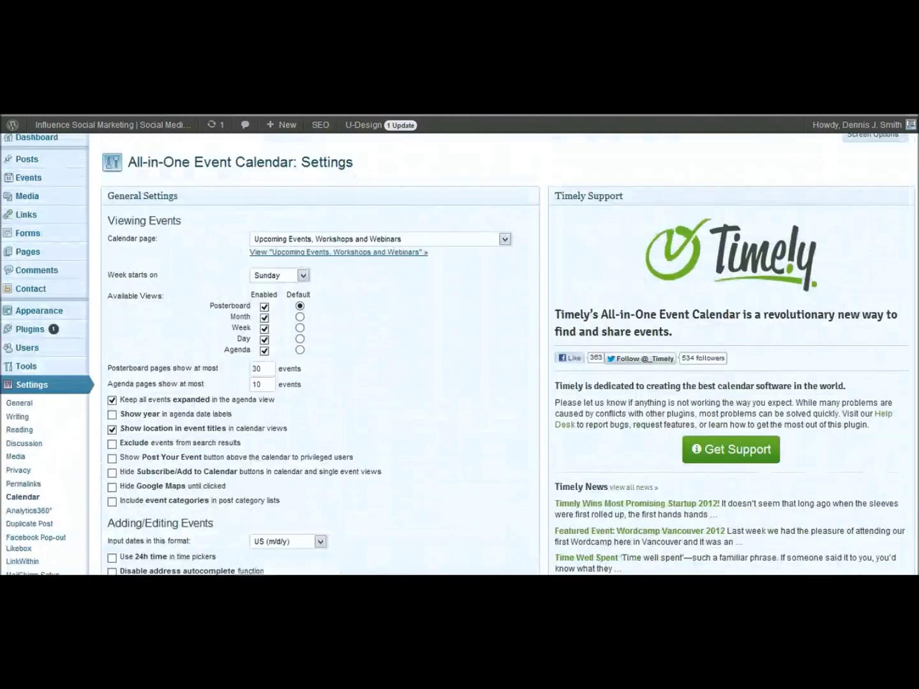
scroll(455, 354, down, 1)
scroll(458, 354, down, 4)
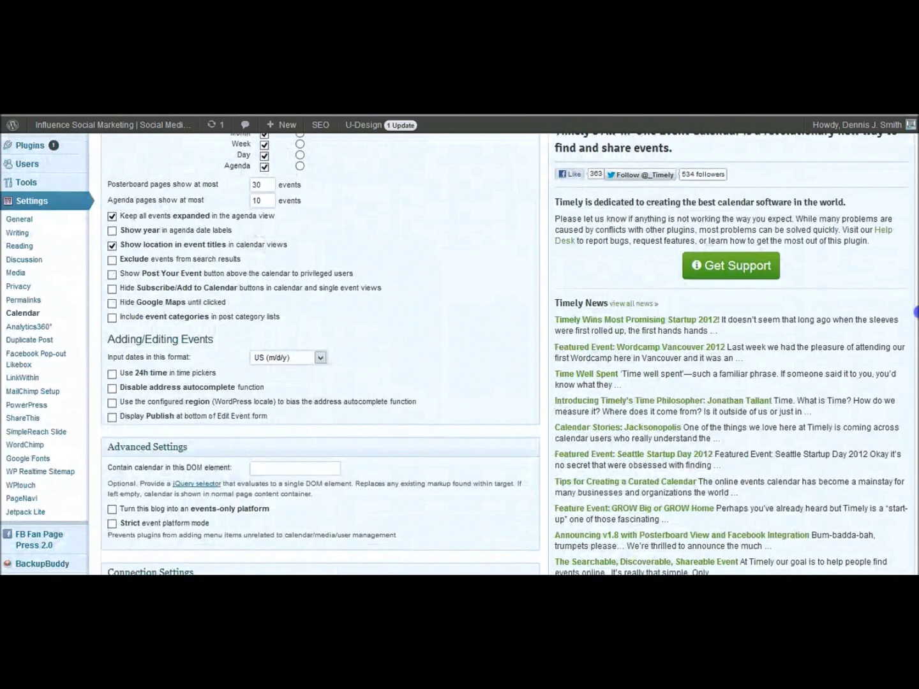
scroll(458, 354, down, 2)
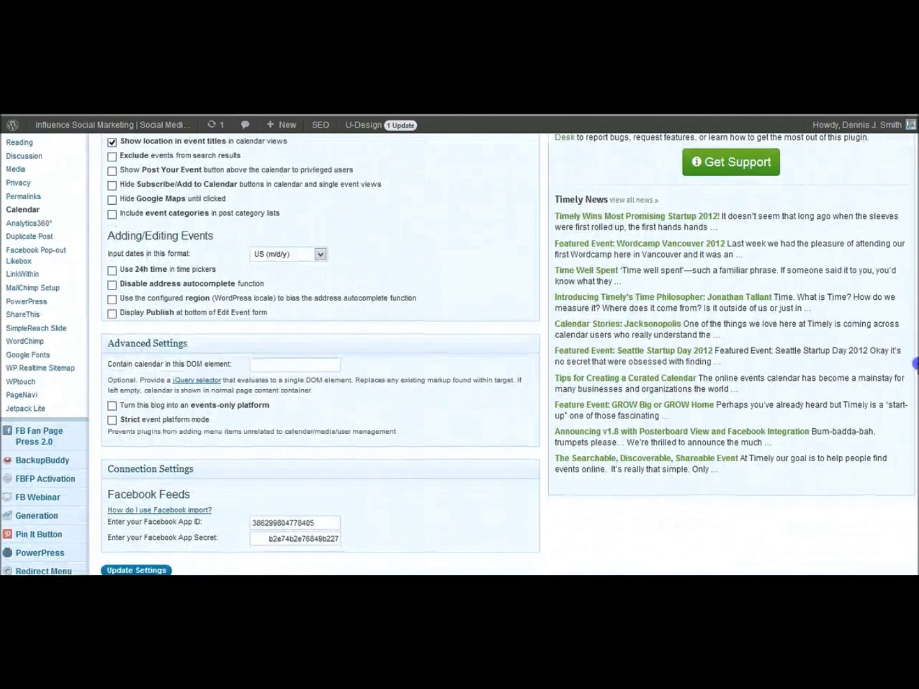
scroll(457, 354, down, 1)
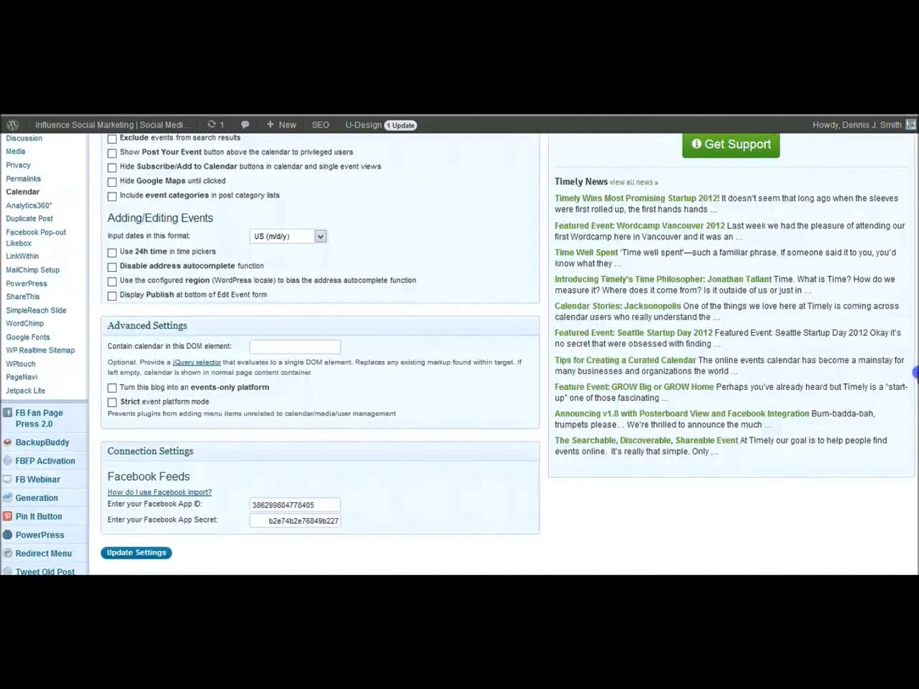
scroll(916, 372, up, 4)
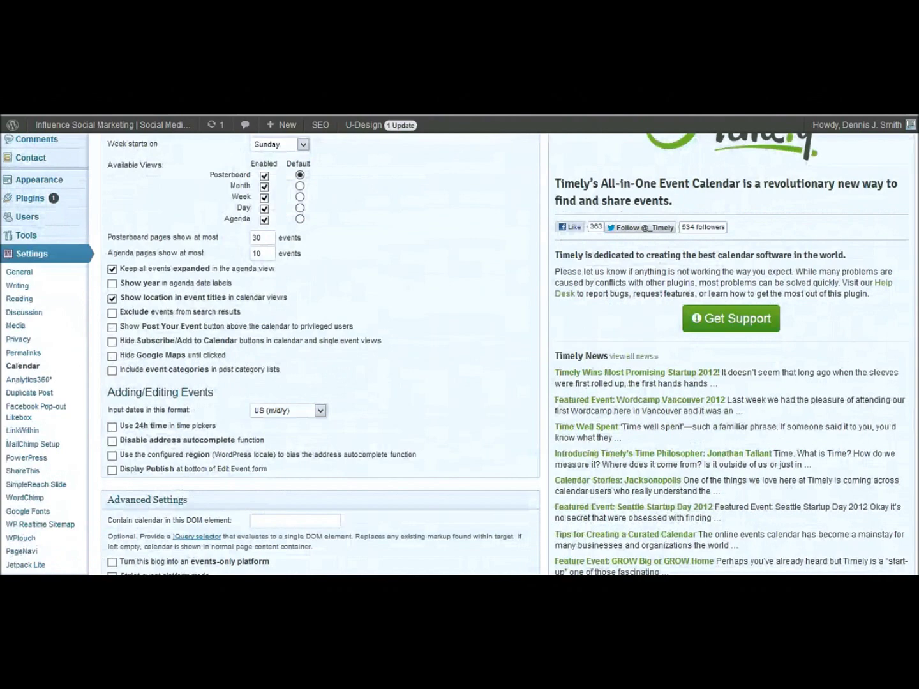
scroll(454, 354, down, 2)
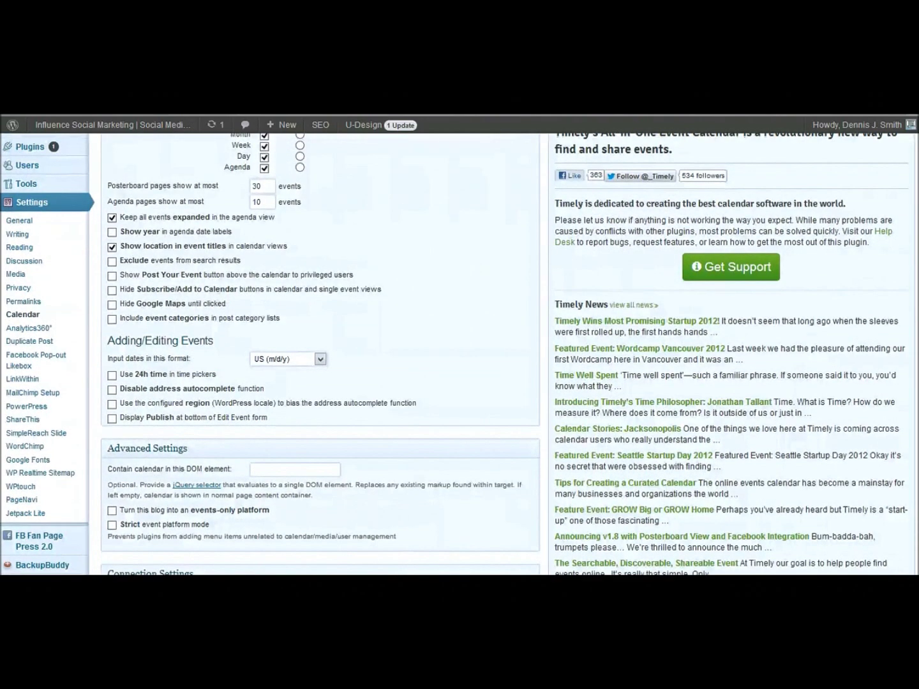
scroll(454, 354, down, 1)
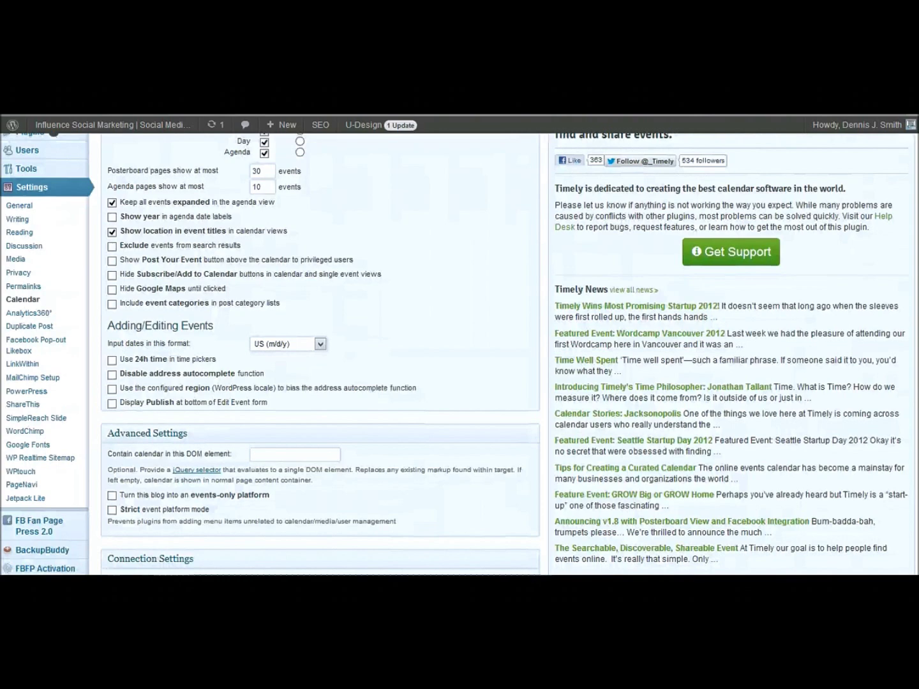
scroll(456, 355, down, 2)
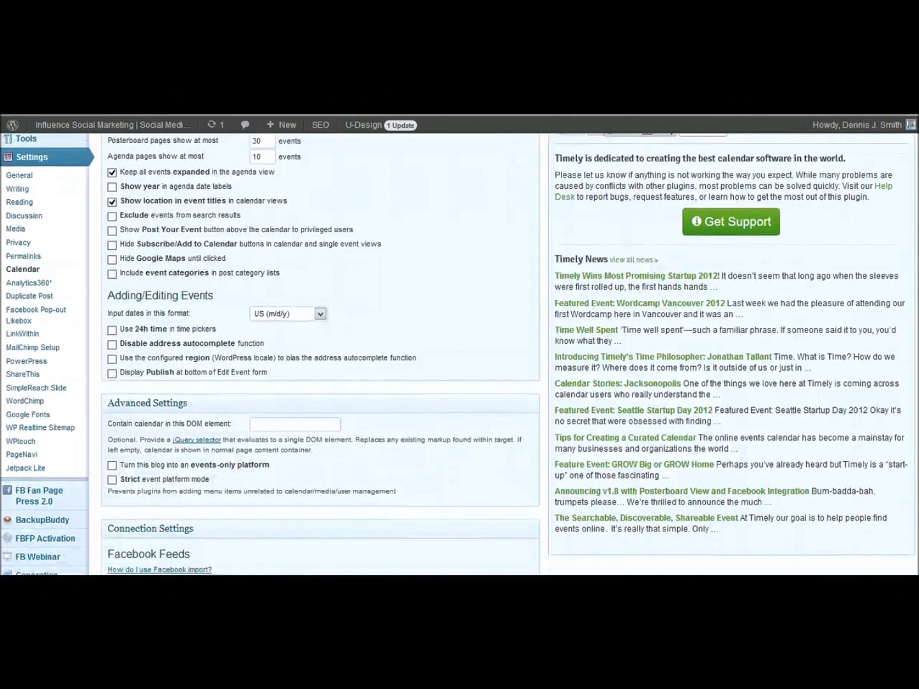
scroll(677, 237, up, 4)
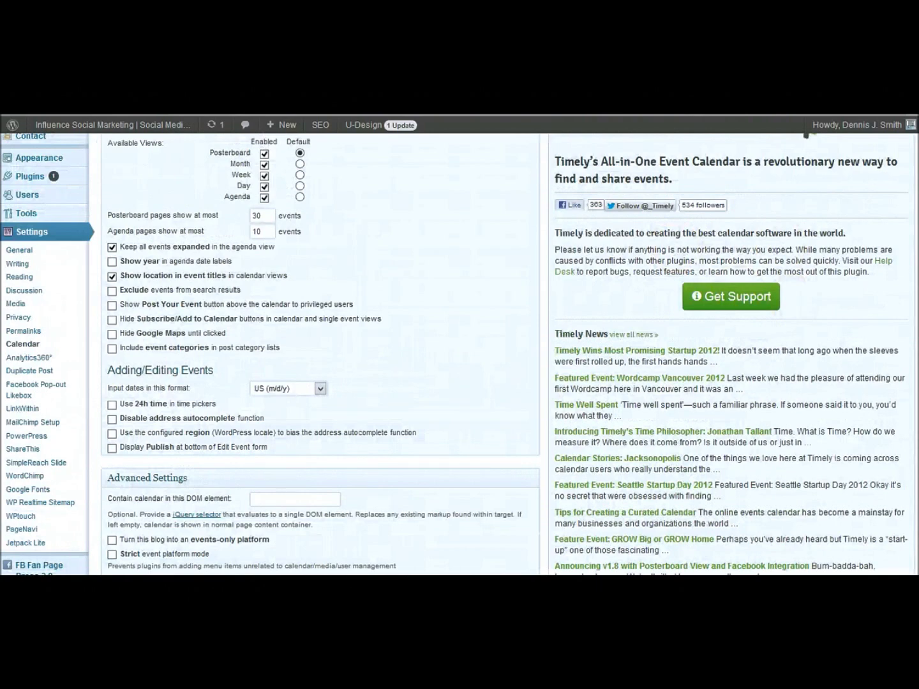
scroll(459, 355, down, 3)
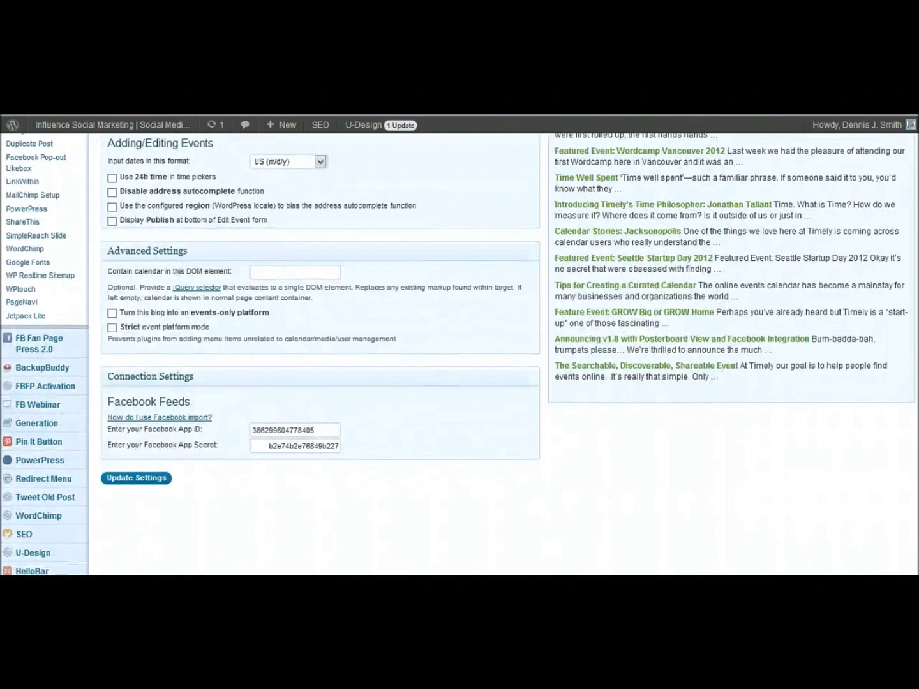
scroll(458, 354, down, 1)
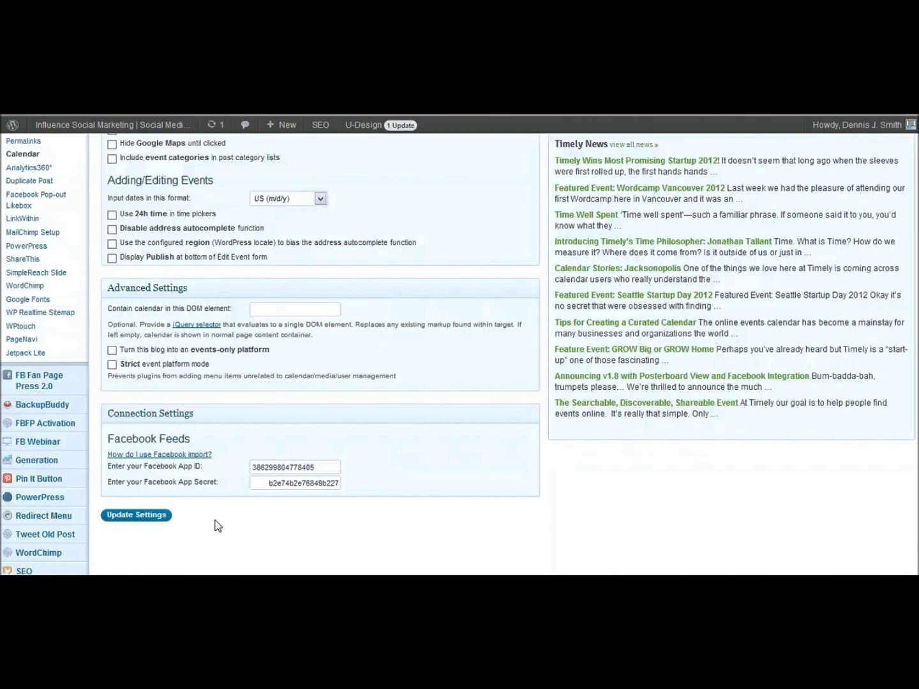
click(583, 461)
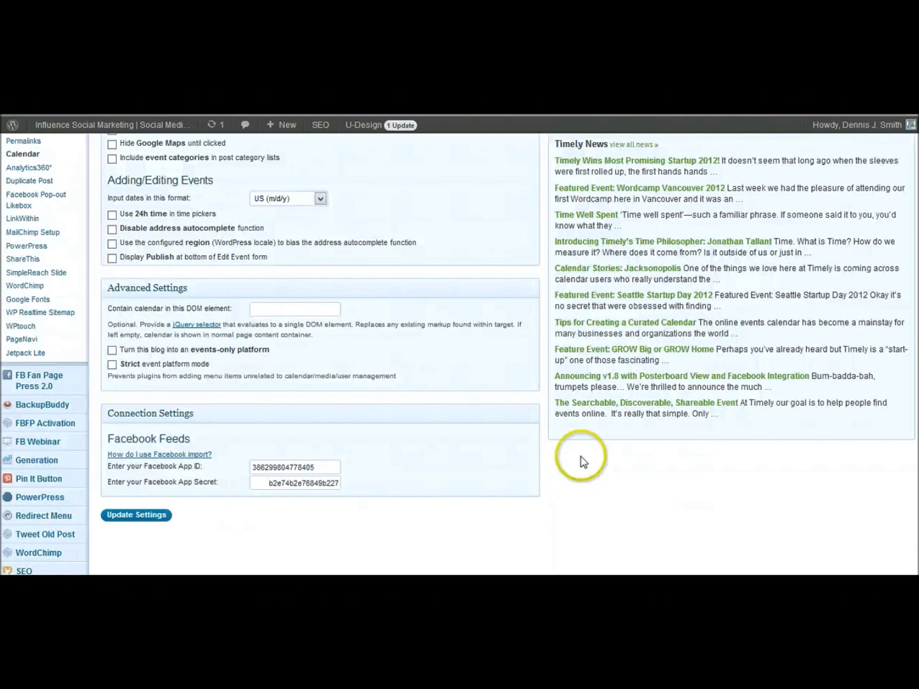
scroll(504, 351, up, 5)
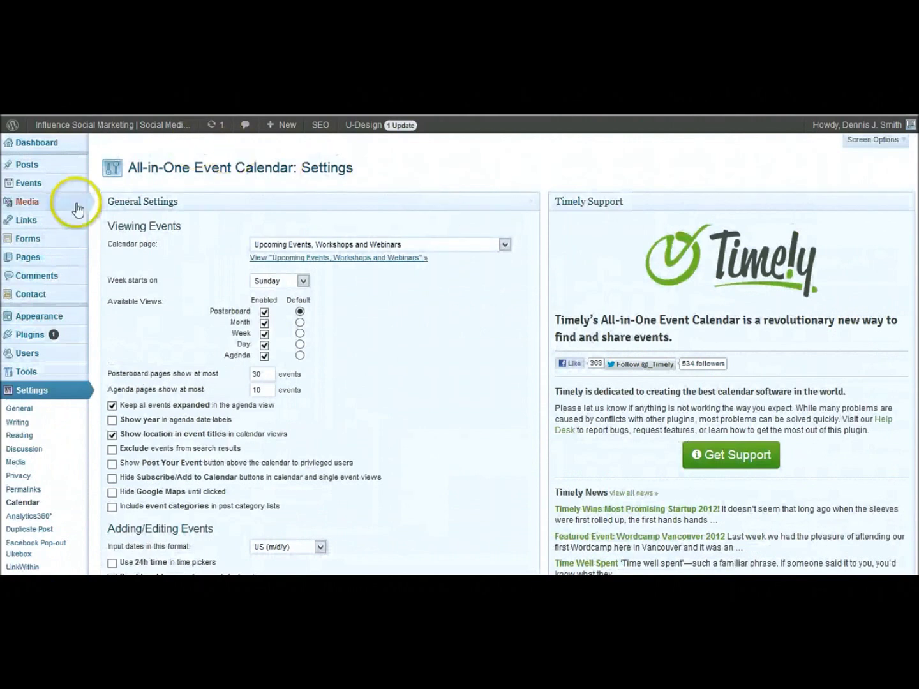
mouse_move(70, 192)
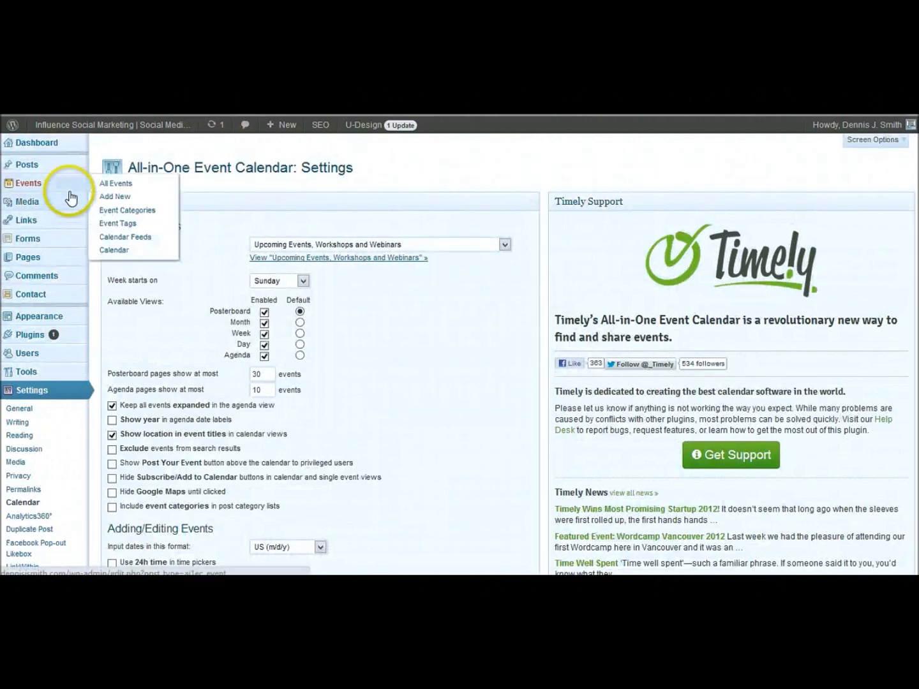
click(113, 185)
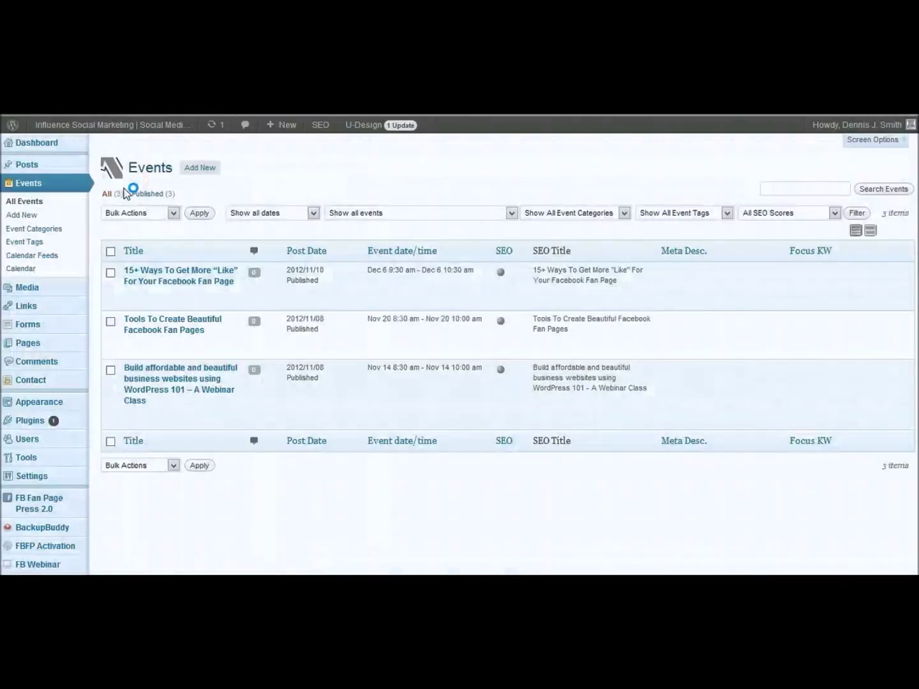
Show All Events, listing the three published webinars scheduled Nov 14, Nov 20 and Dec 6
mouse_move(159, 356)
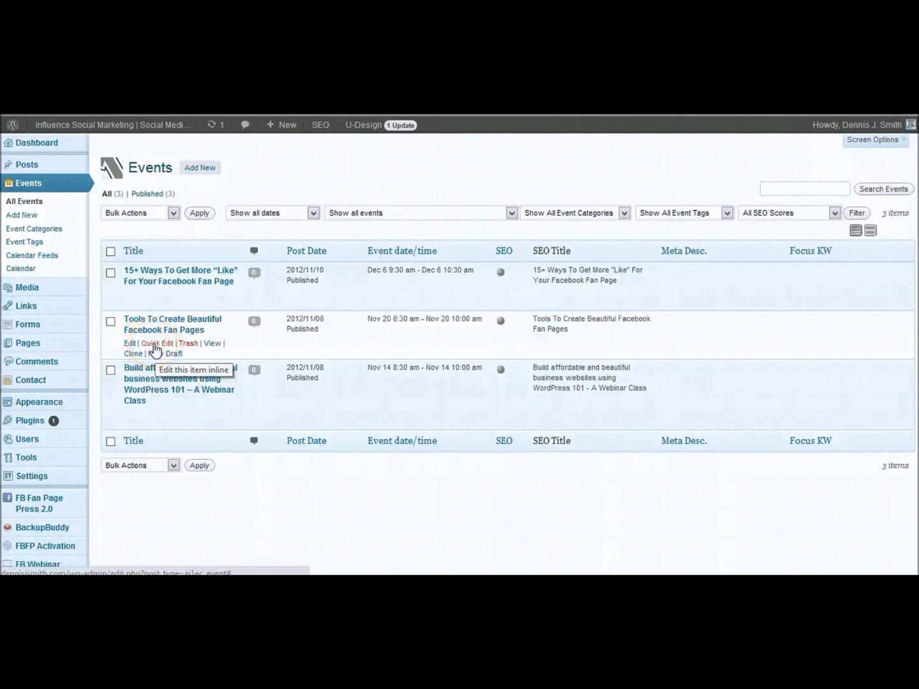
click(145, 344)
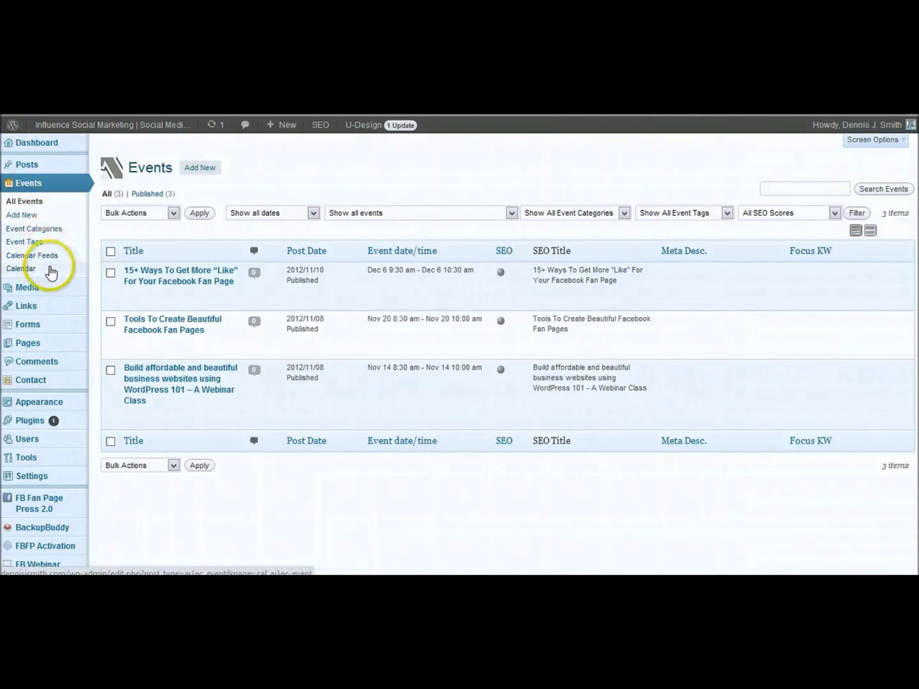
Go to Calendar Feeds and switch to the Facebook Feeds section for connecting to Facebook
click(49, 257)
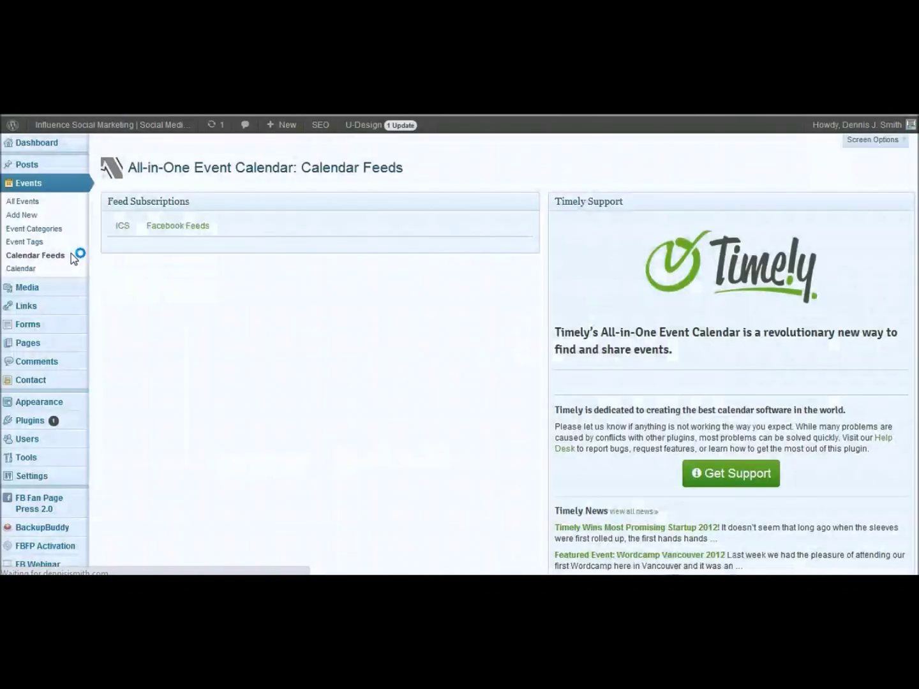
click(158, 227)
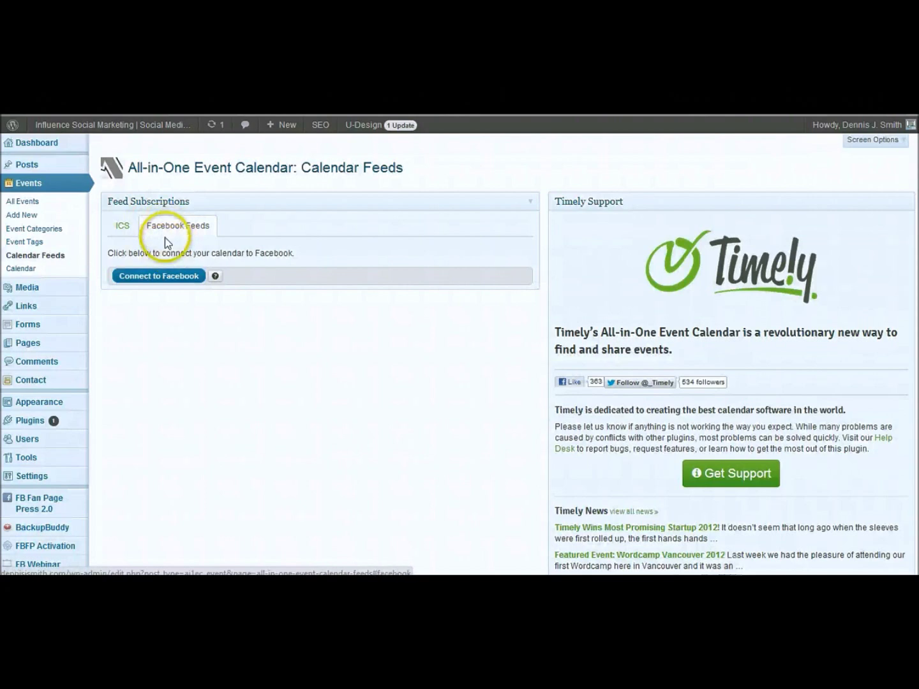
mouse_move(53, 379)
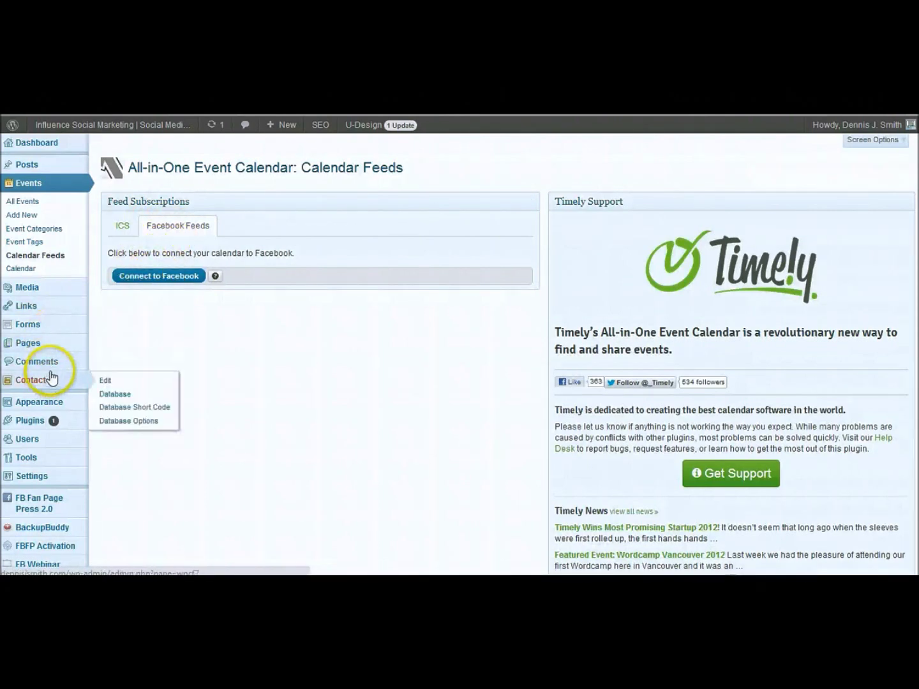
Show the backend Events Calendar for November 2012, inspecting the day cells and posts on the 8th and 10th
click(23, 270)
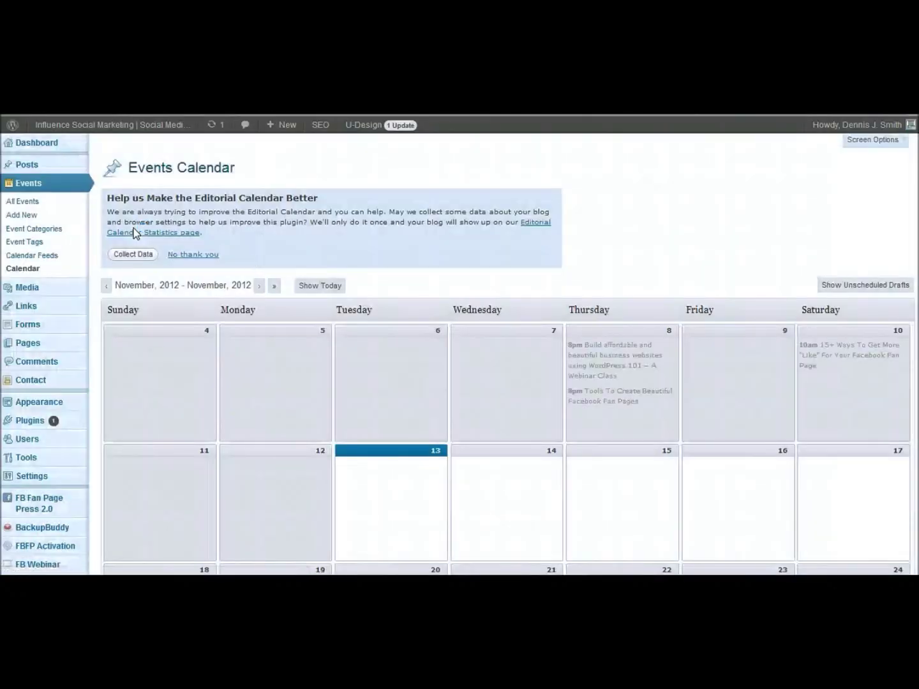
mouse_move(657, 387)
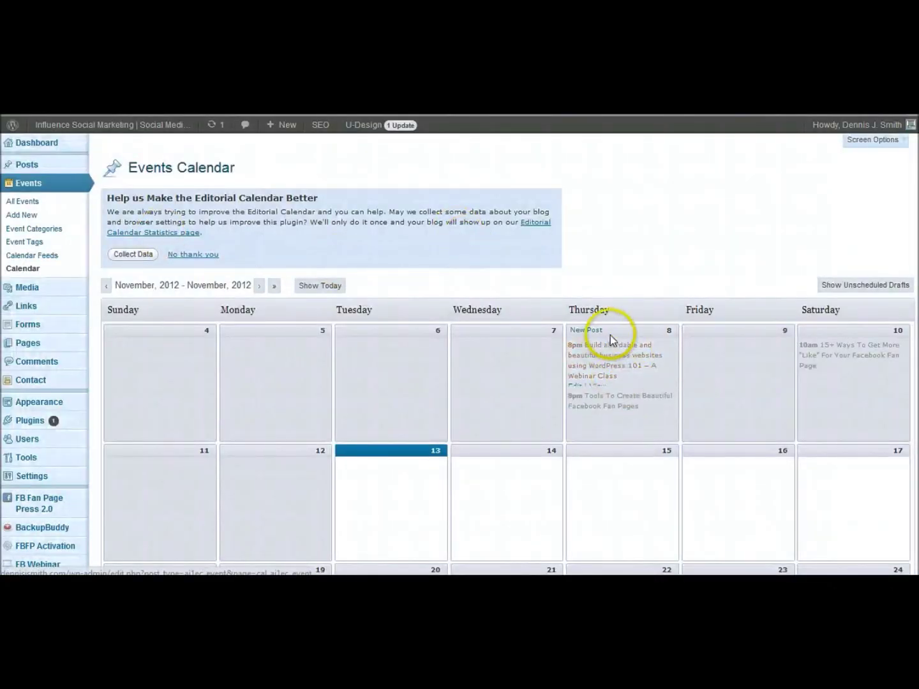
mouse_move(411, 337)
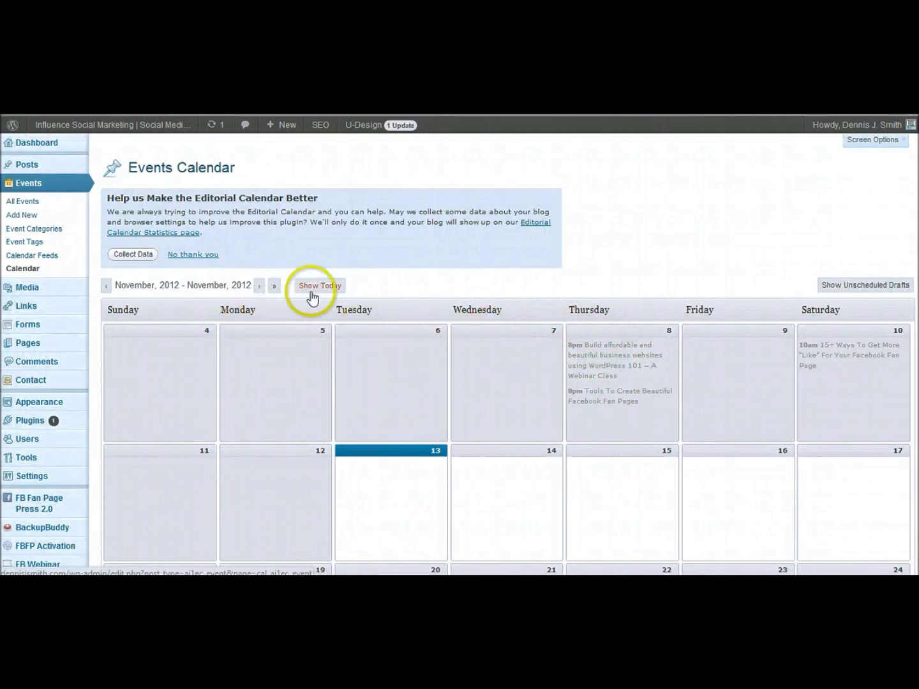
mouse_move(638, 354)
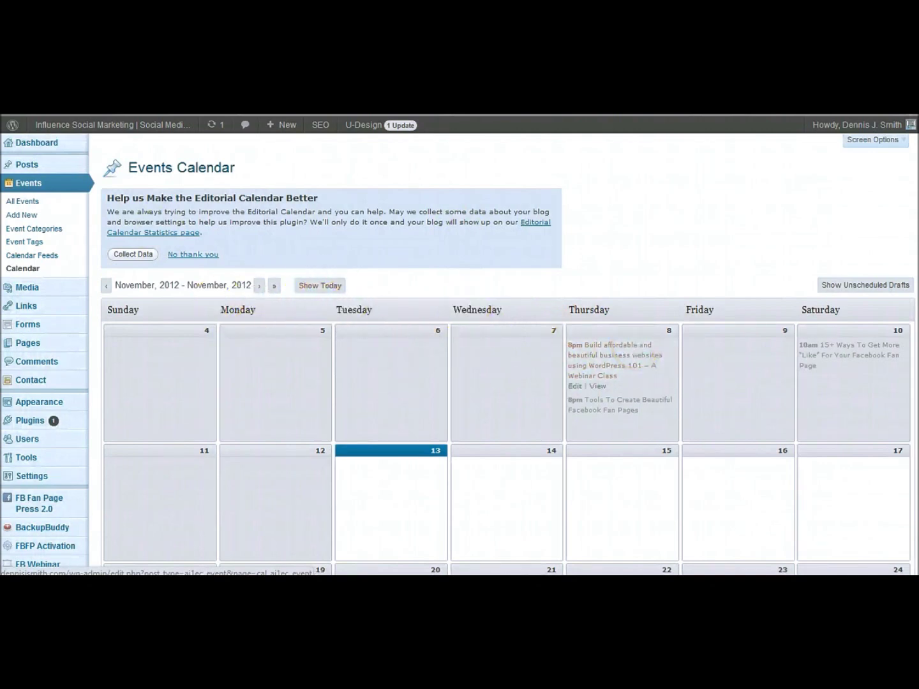
scroll(860, 176, down, 1)
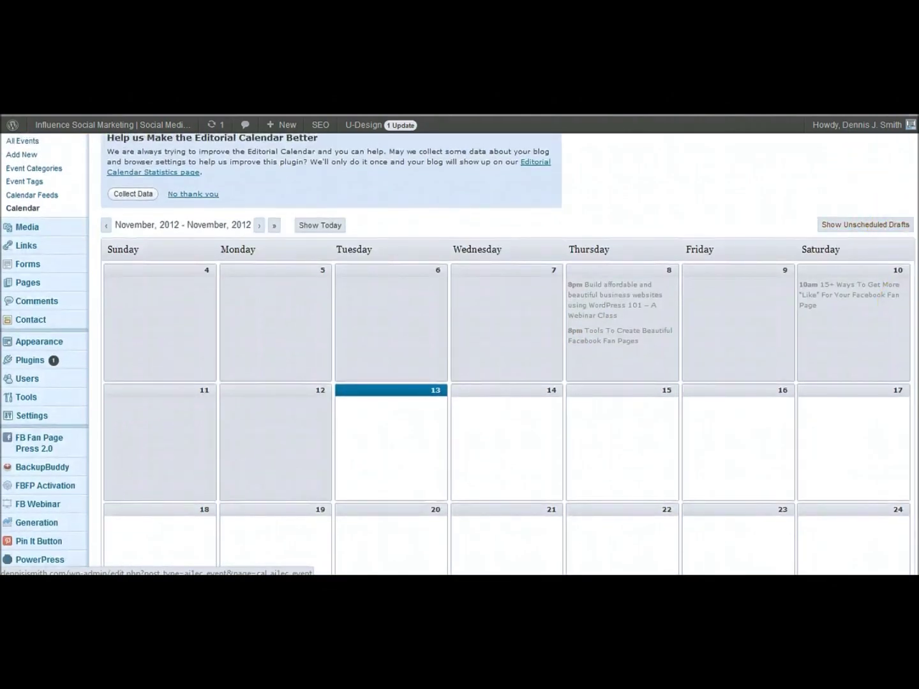
scroll(458, 354, down, 2)
scroll(459, 354, up, 3)
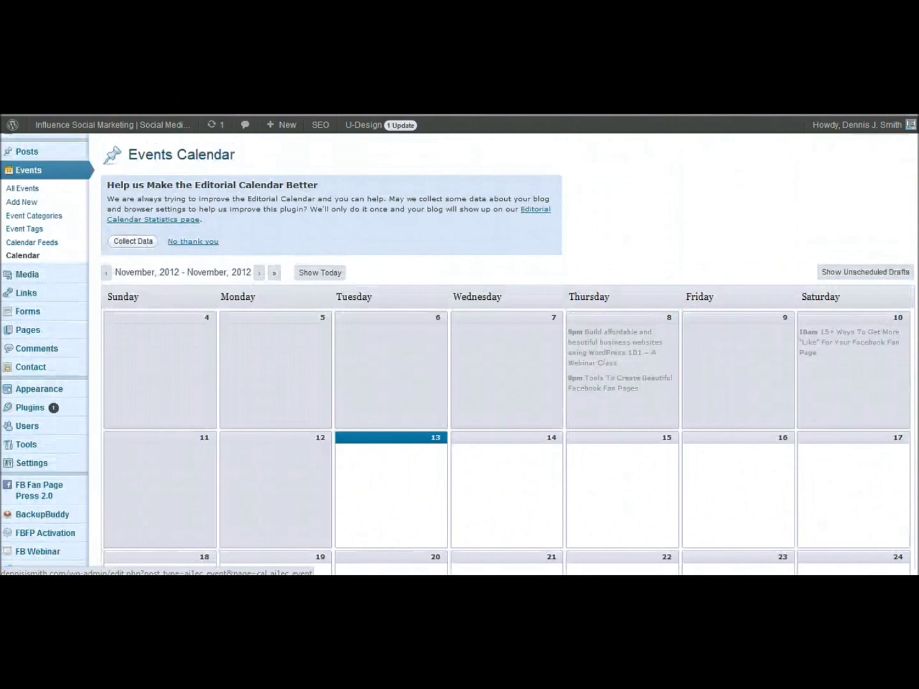
scroll(458, 351, down, 1)
mouse_move(300, 348)
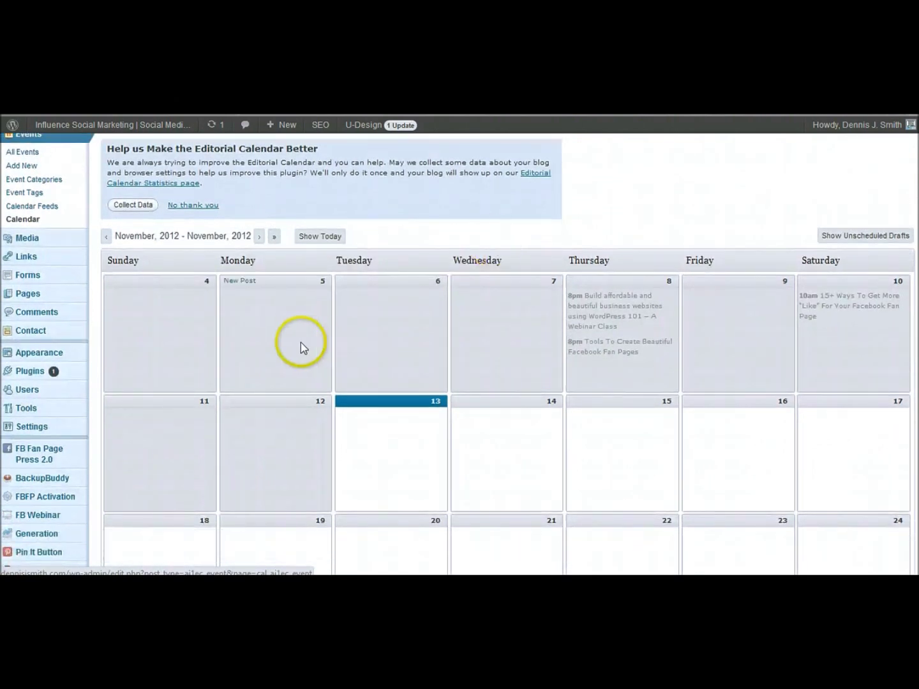
mouse_move(831, 350)
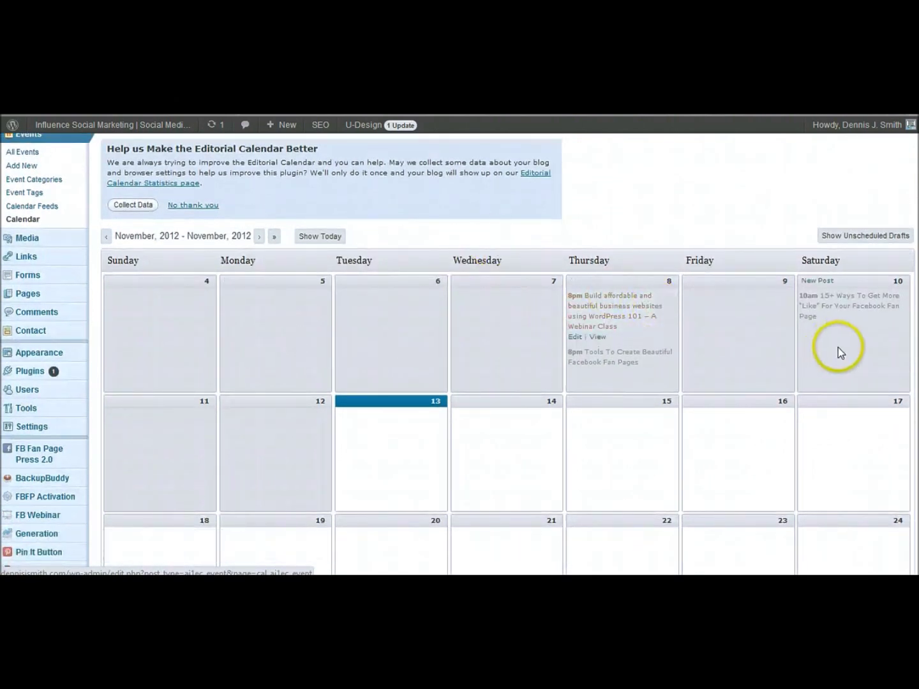
mouse_move(896, 300)
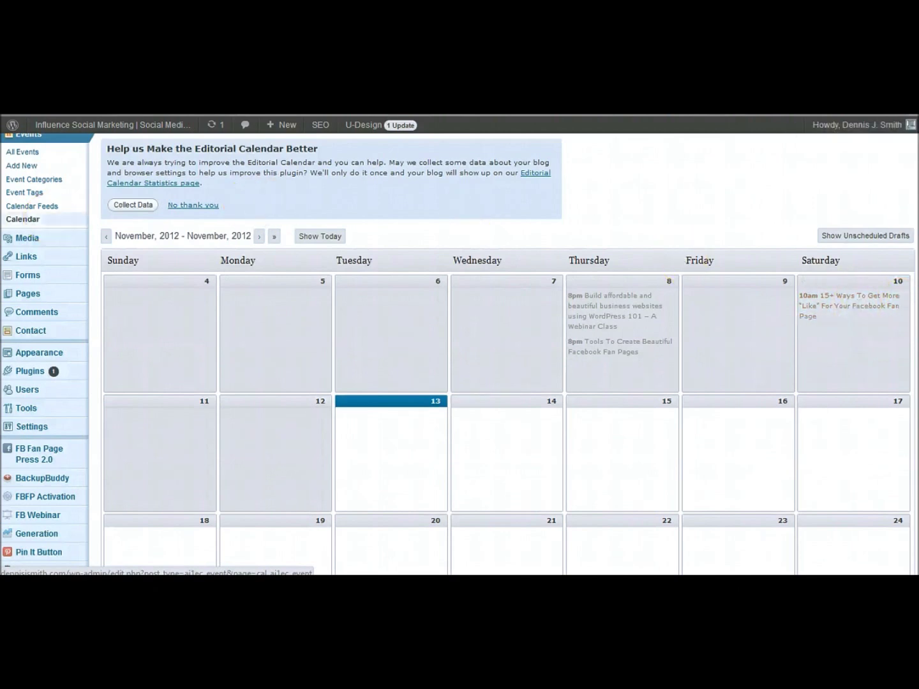
click(37, 185)
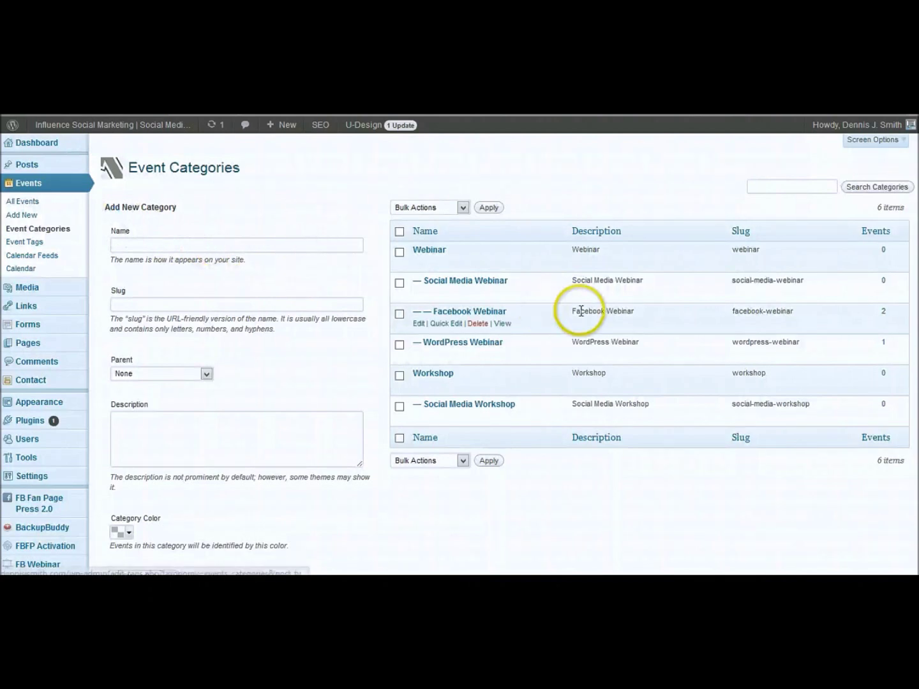
click(131, 535)
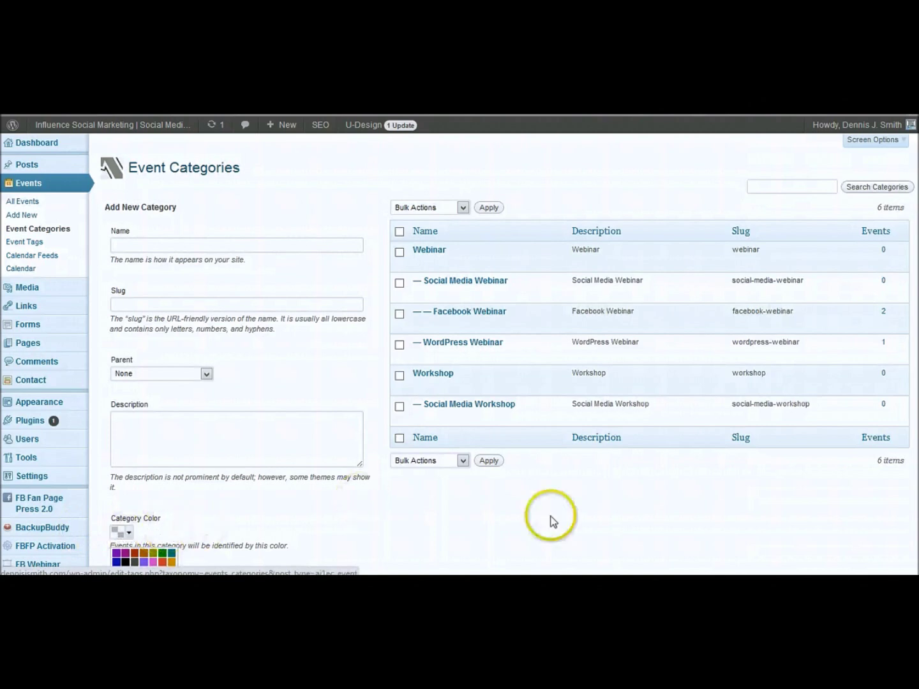
scroll(505, 344, down, 1)
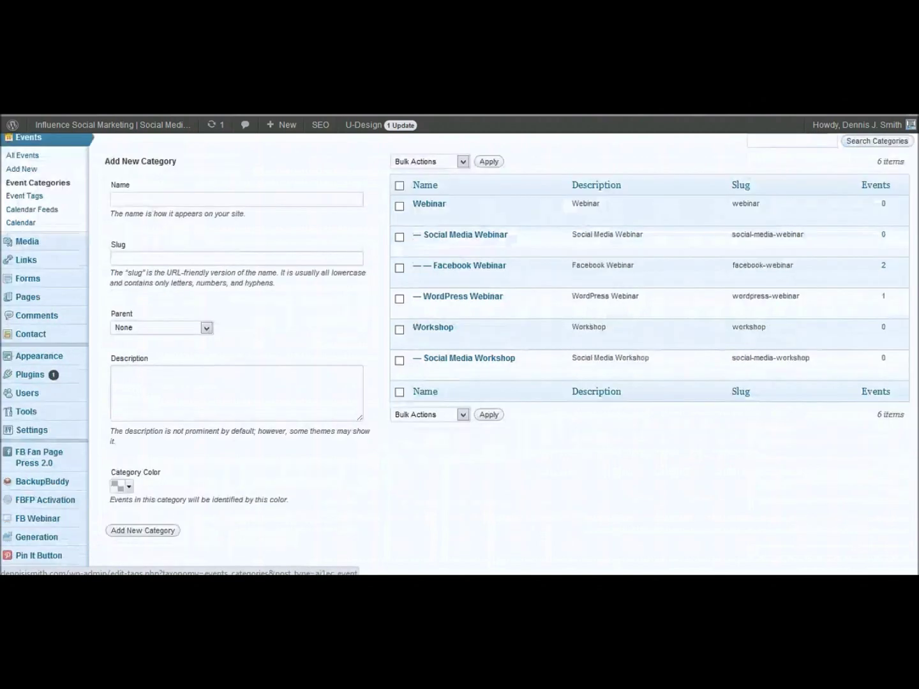
click(129, 488)
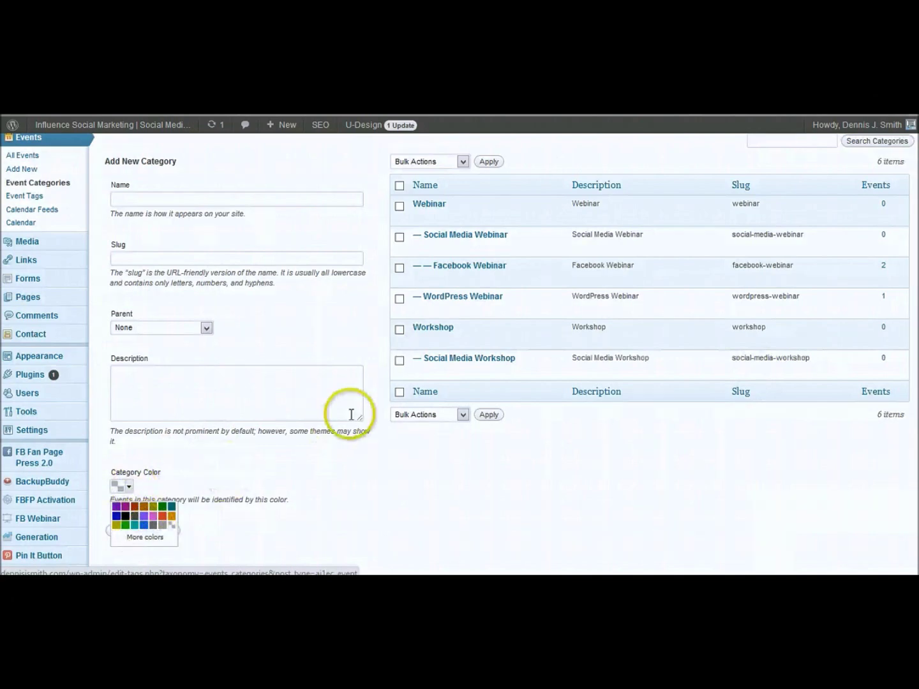
click(448, 498)
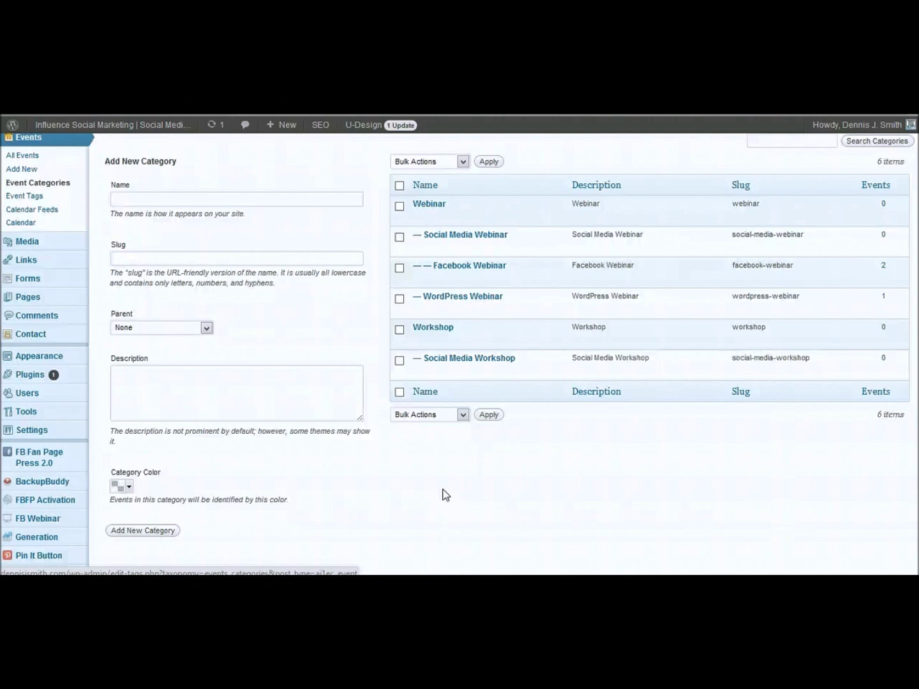
click(393, 456)
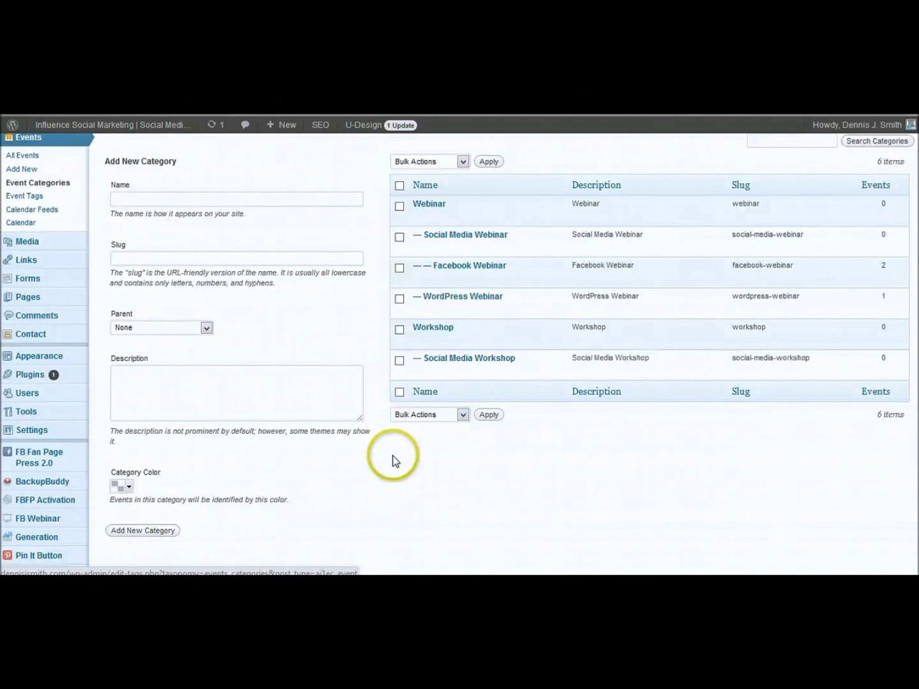
mouse_move(68, 377)
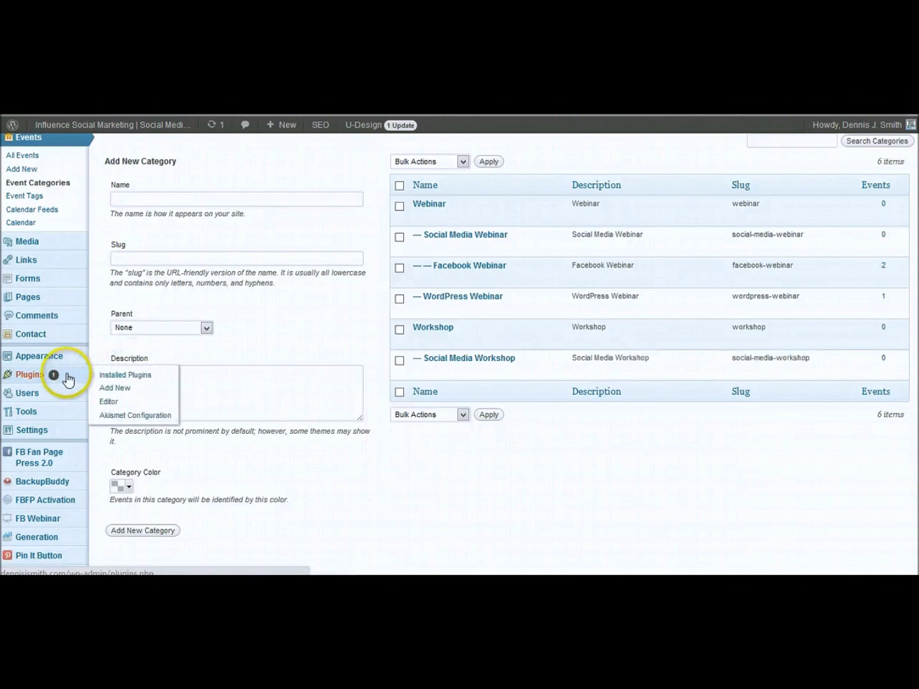
Browse Installed Plugins to find the active All-in-One Event Calendar by Timely 1.8.3-premium
click(107, 376)
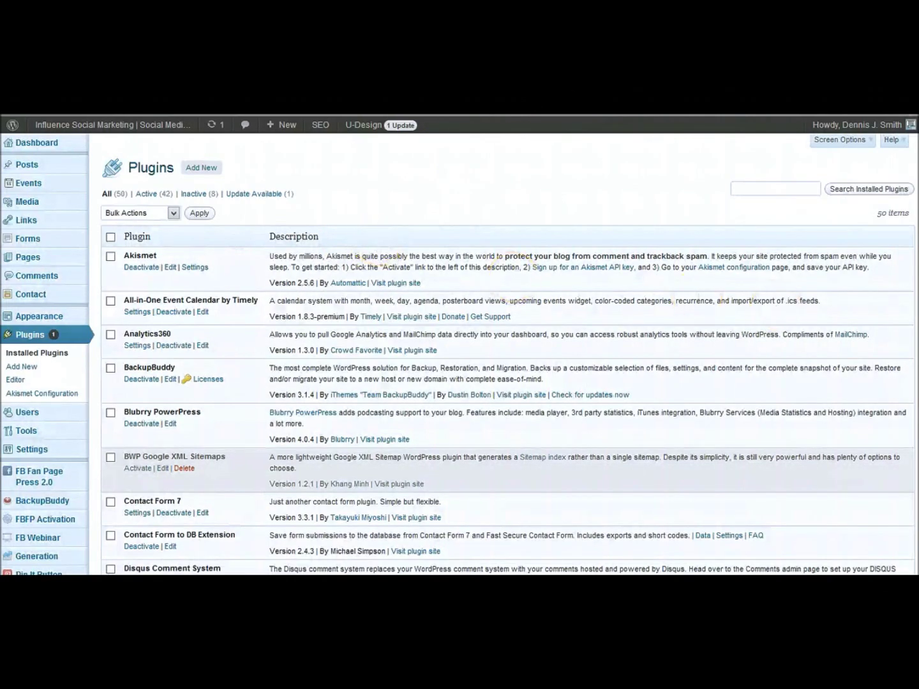
scroll(460, 354, down, 15)
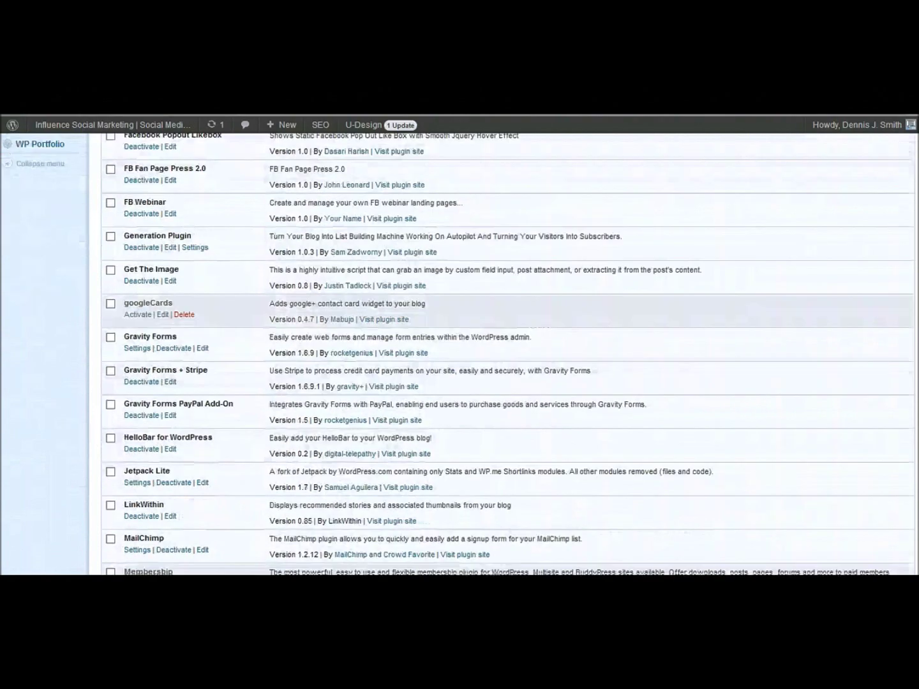
scroll(508, 354, down, 15)
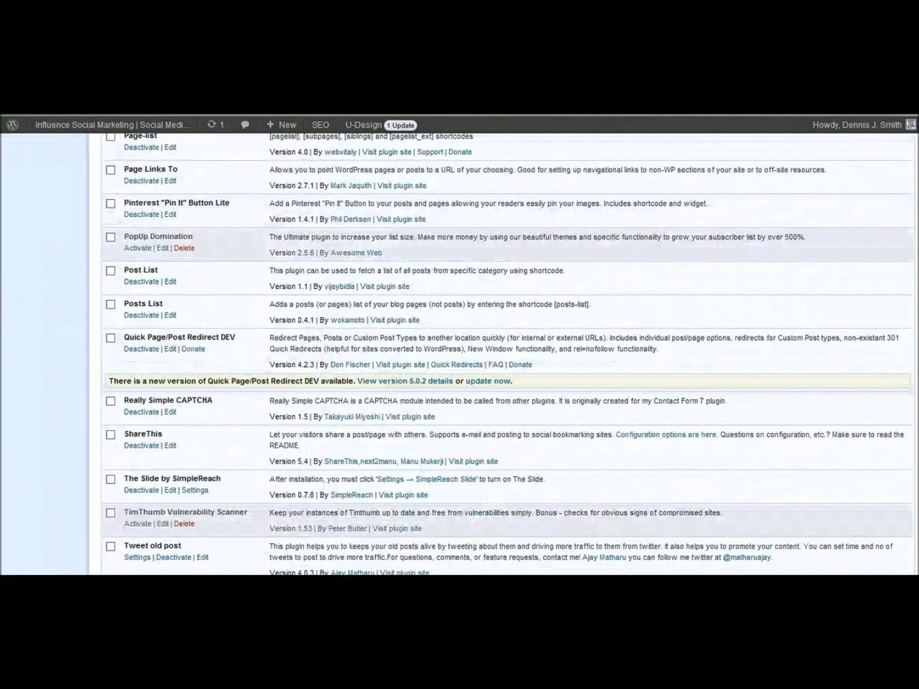
scroll(508, 354, down, 2)
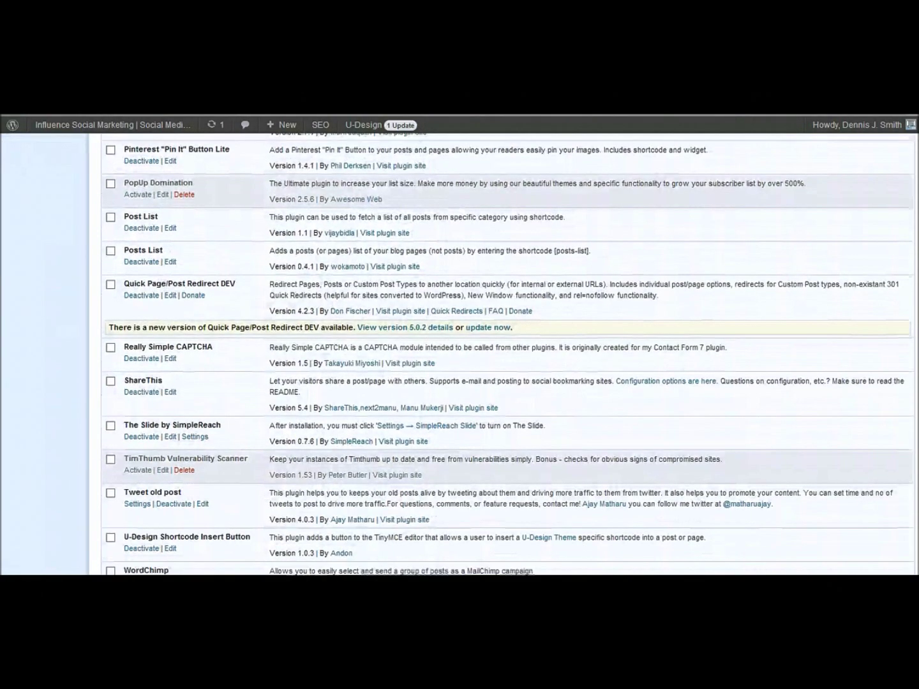
scroll(508, 354, down, 5)
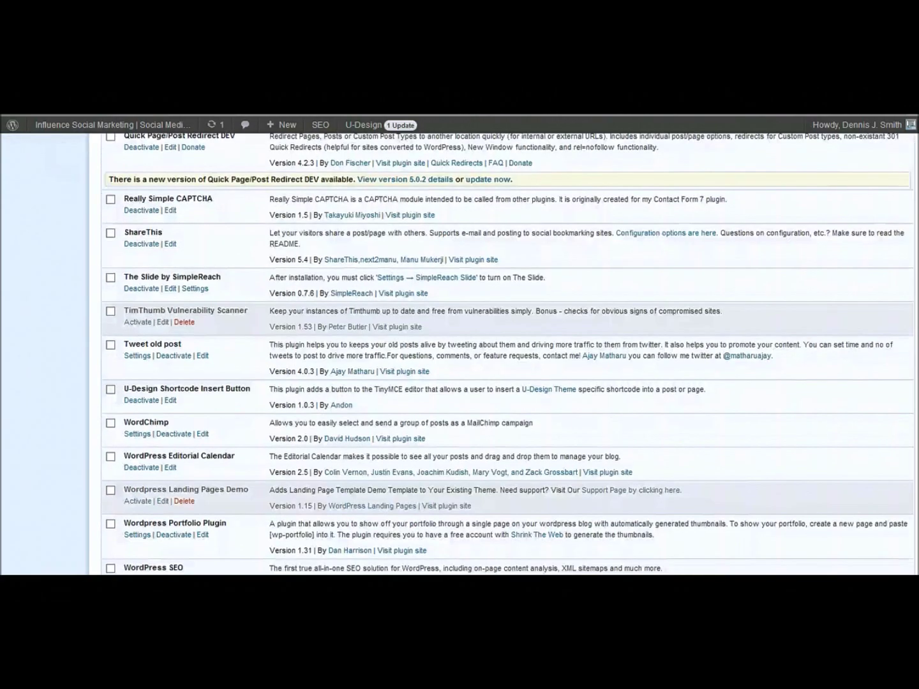
scroll(508, 353, down, 4)
scroll(507, 354, up, 20)
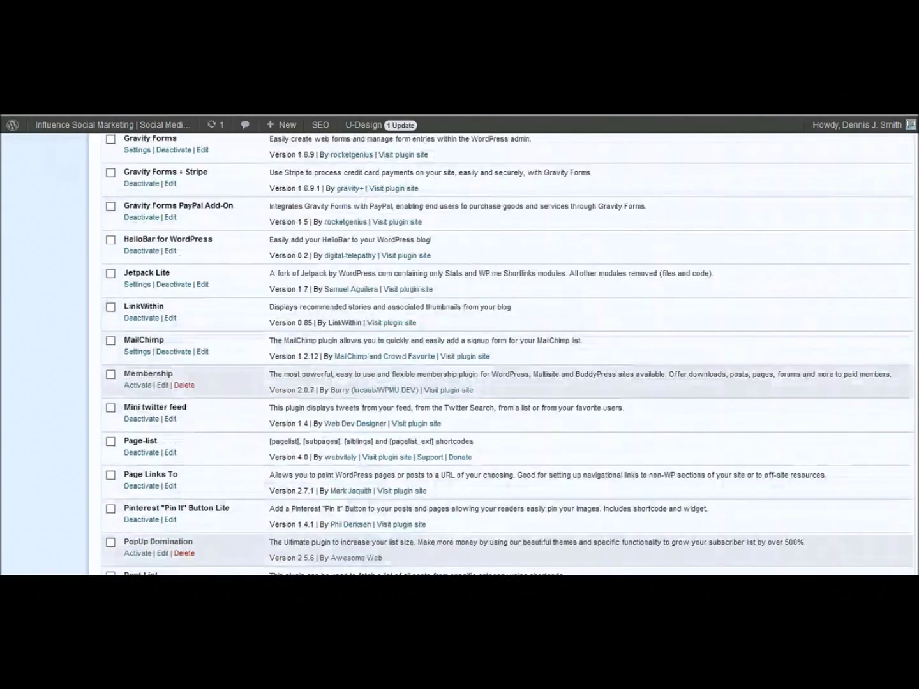
scroll(508, 354, up, 1)
scroll(508, 354, up, 4)
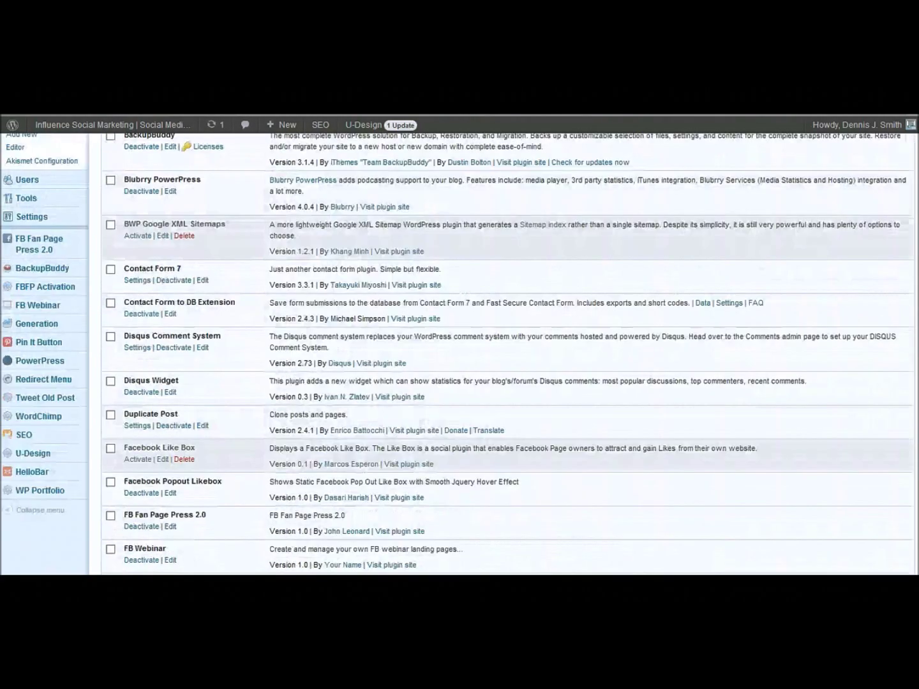
scroll(507, 354, up, 2)
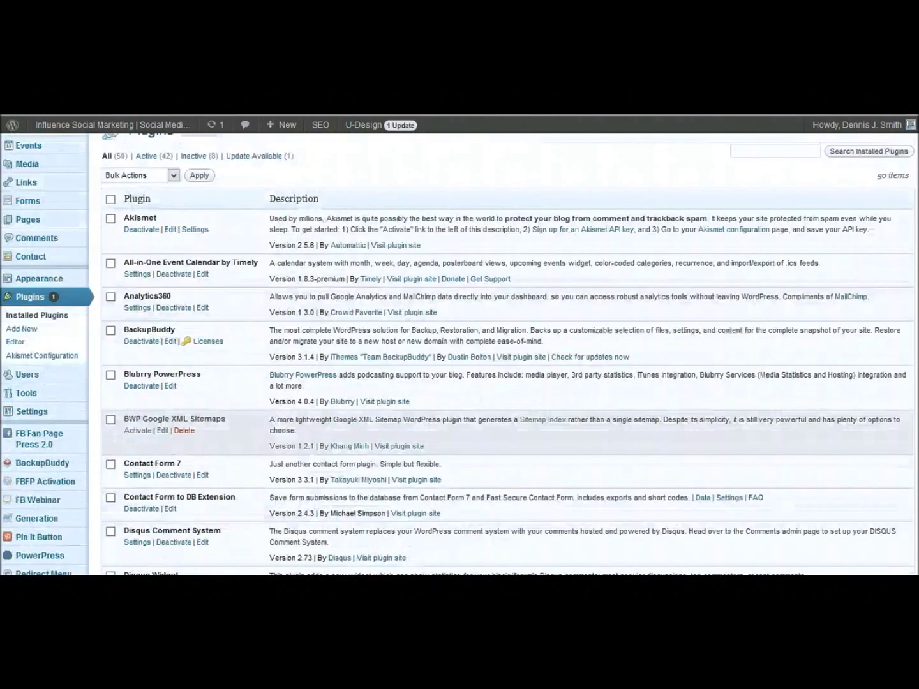
scroll(509, 230, up, 1)
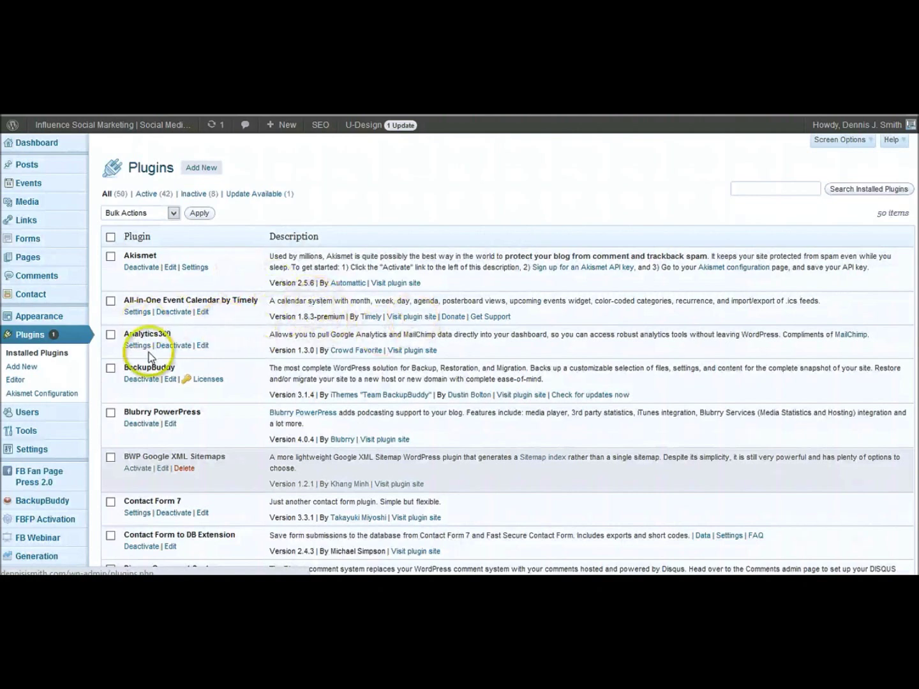
click(204, 170)
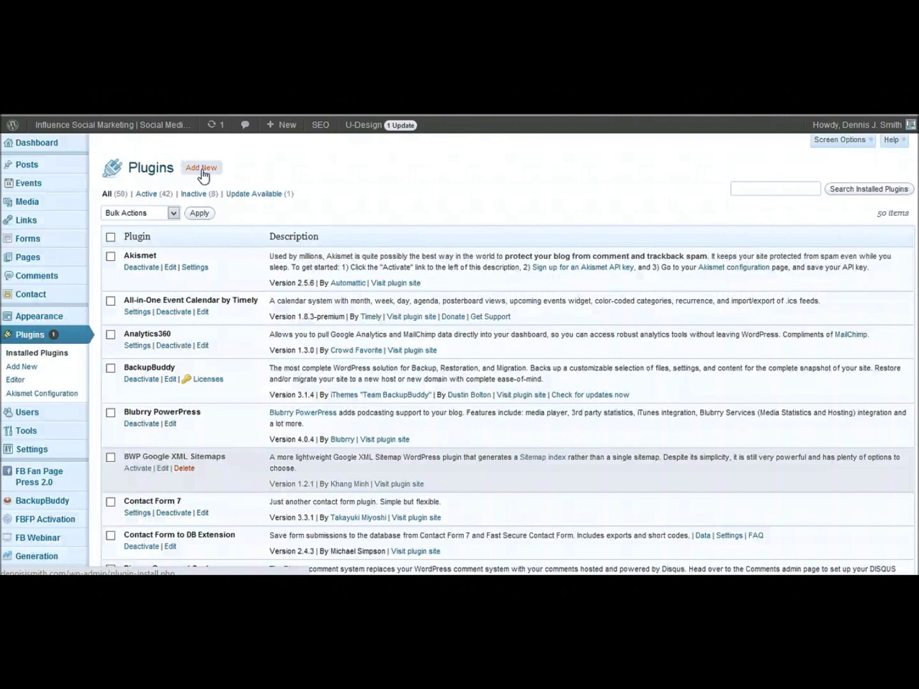
Show Appearance > Calendar Themes, with current Plana 1.8 and available Gamma, Umbra and Vortex 1.8
click(167, 196)
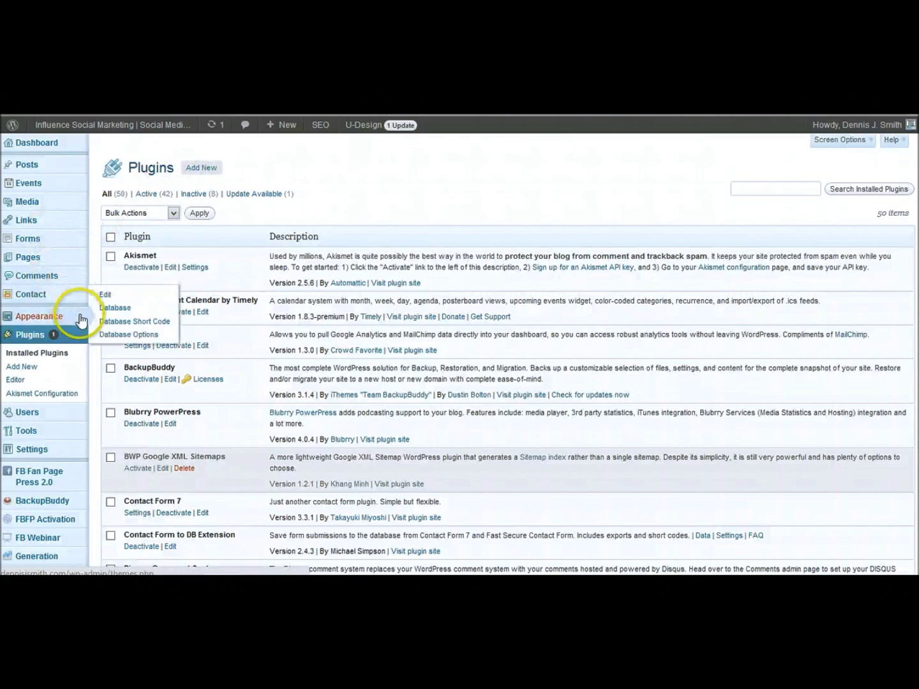
mouse_move(80, 319)
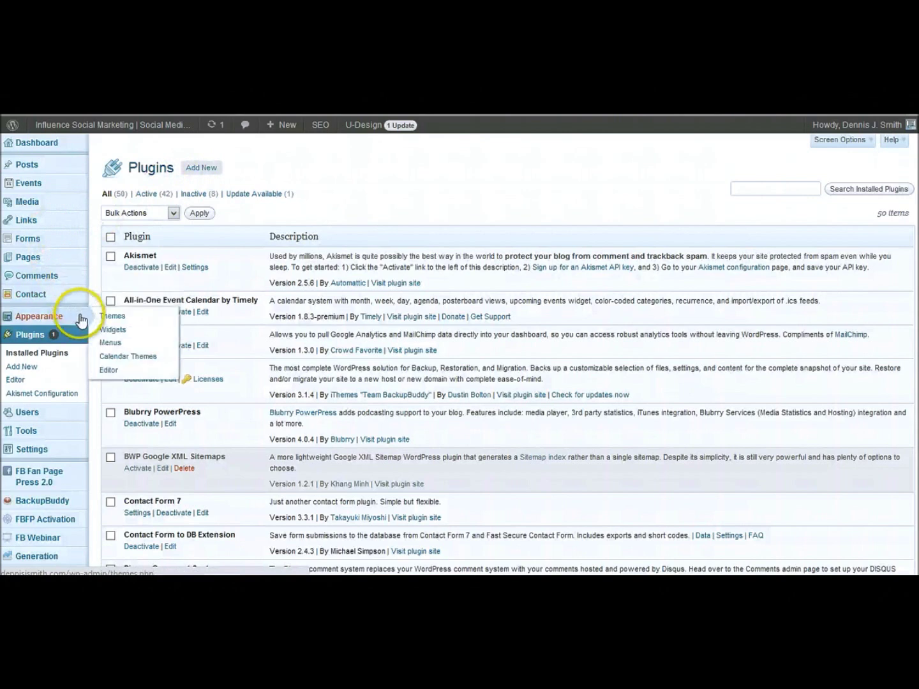
click(137, 358)
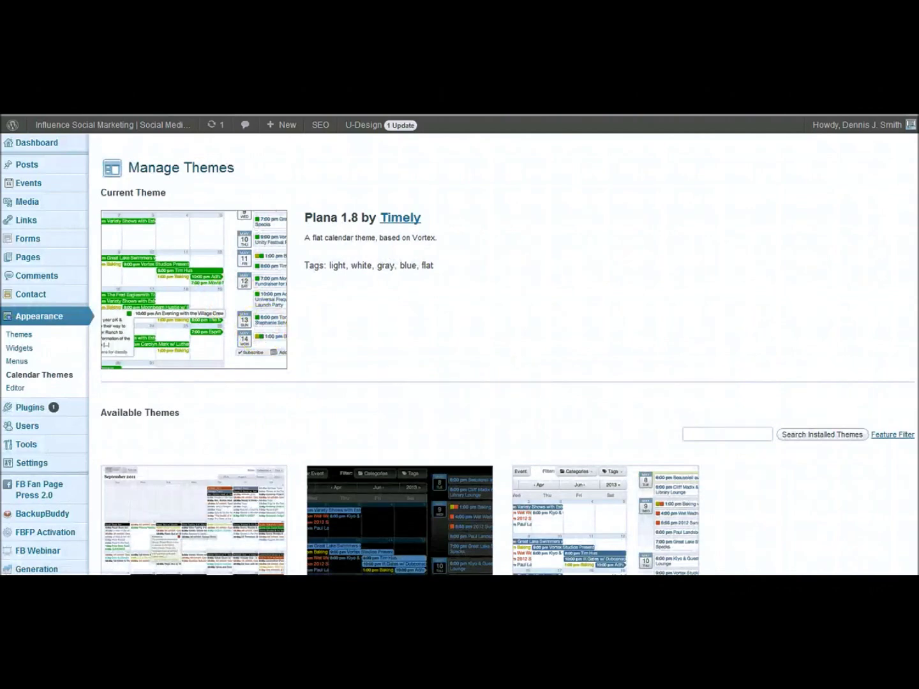
scroll(459, 354, down, 5)
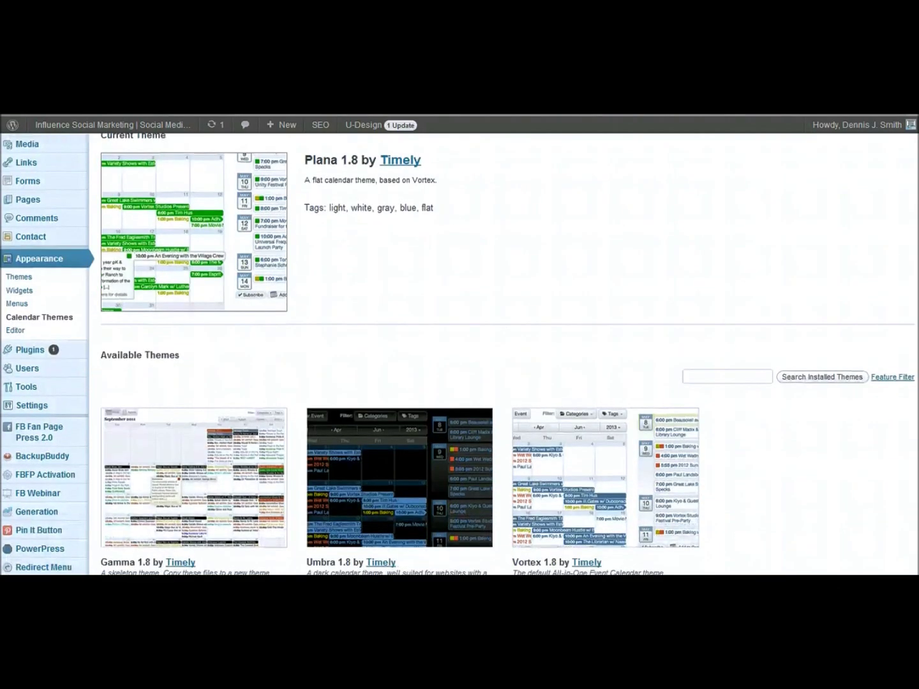
scroll(458, 355, down, 1)
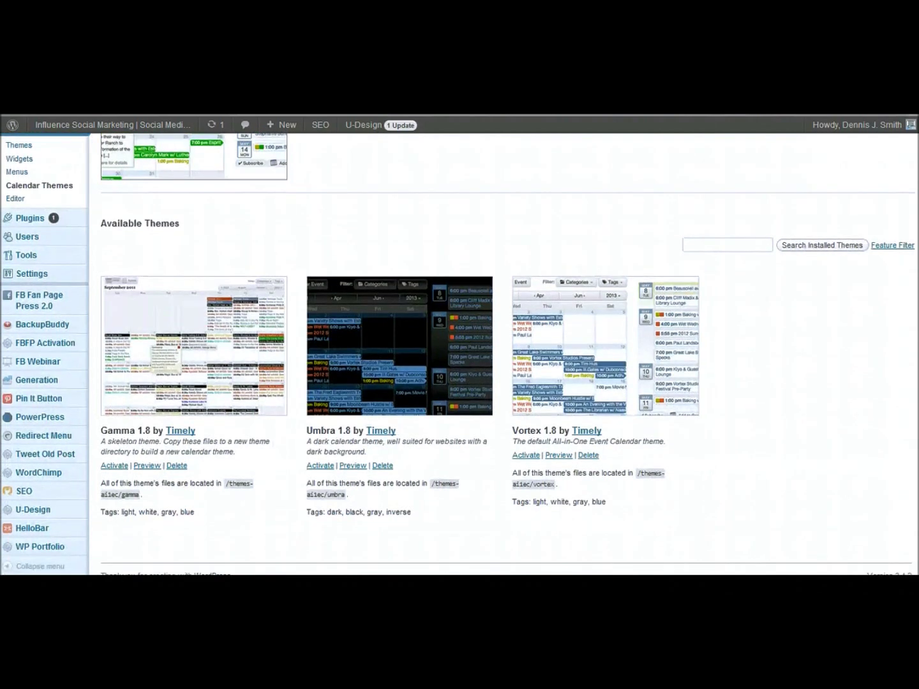
scroll(457, 355, down, 1)
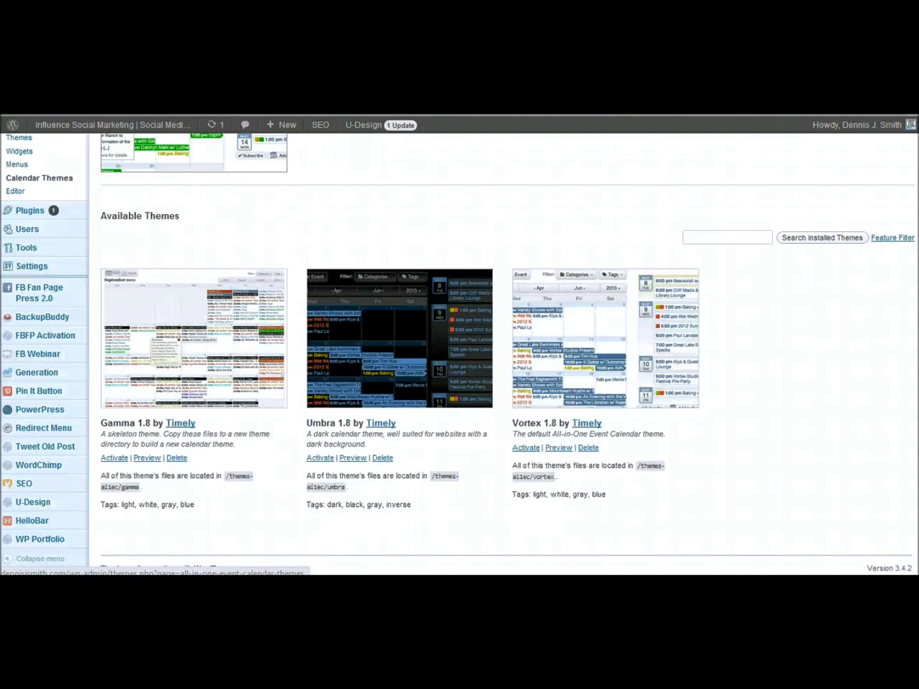
scroll(460, 354, up, 3)
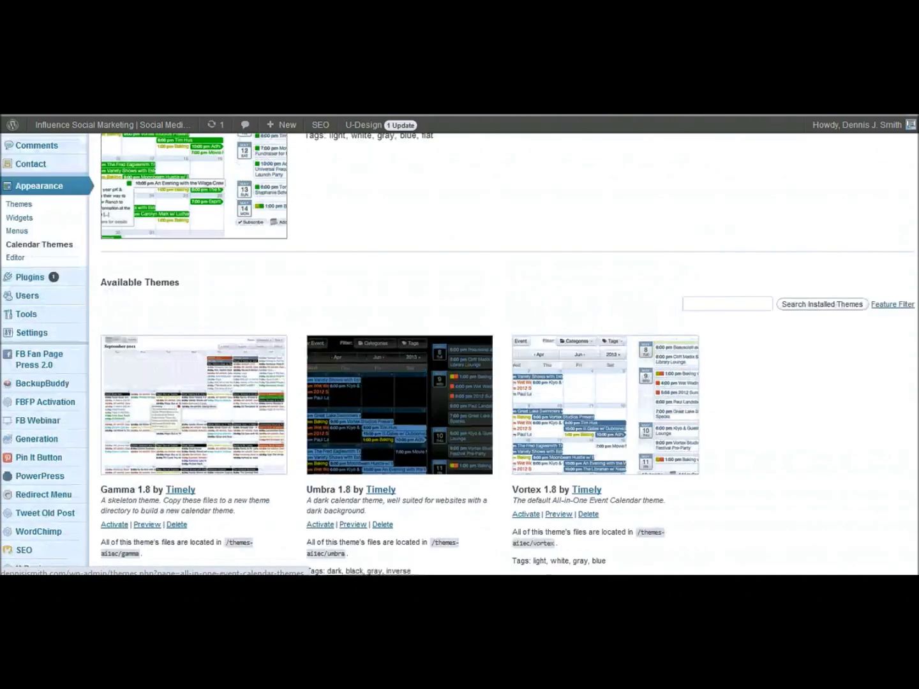